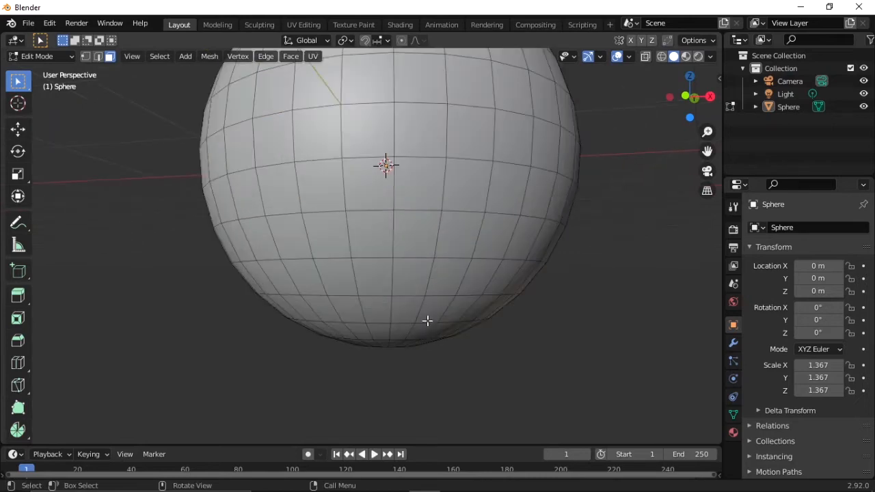
Duplicate the horizontal edge loop near the bottom of the sphere, leaving the copy in place
{"action": "scroll", "coordinate": [410, 318], "scroll_direction": "down", "scroll_amount": 1}
{"action": "left_click", "coordinate": [98, 58]}
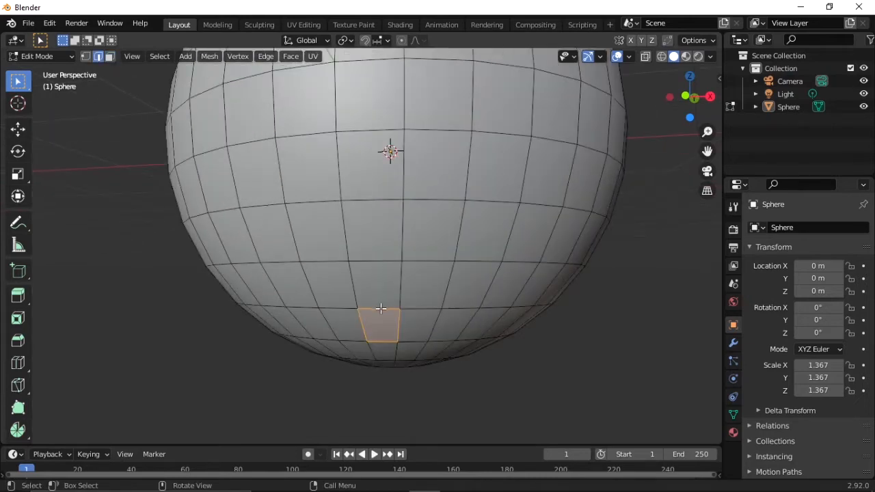
{"action": "scroll", "coordinate": [381, 309], "scroll_direction": "down", "scroll_amount": 4}
{"action": "middle_click_drag", "start_coordinate": [437, 352], "coordinate": [442, 356]}
{"action": "key", "text": "shift+d"}
{"action": "right_click", "coordinate": [668, 327]}
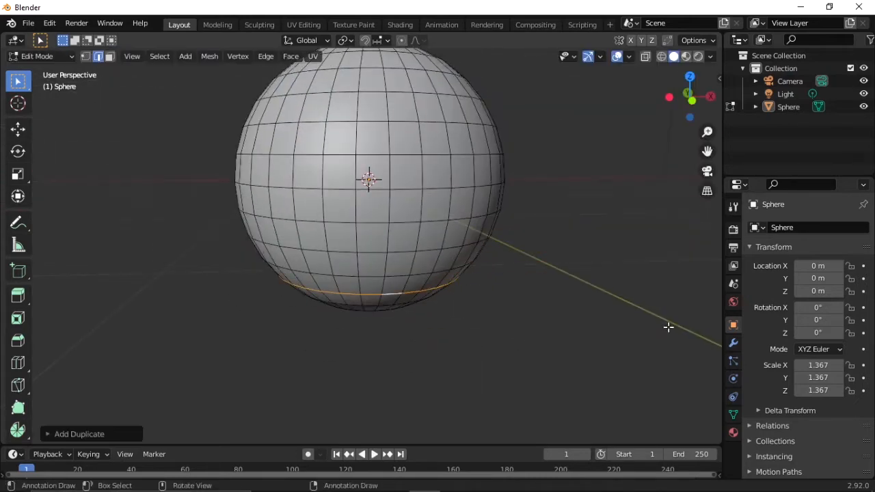
Separate the duplicated edge loop into its own object and return to Object Mode
{"action": "key", "text": "p"}
{"action": "left_click", "coordinate": [450, 310]}
{"action": "key", "text": "Tab"}
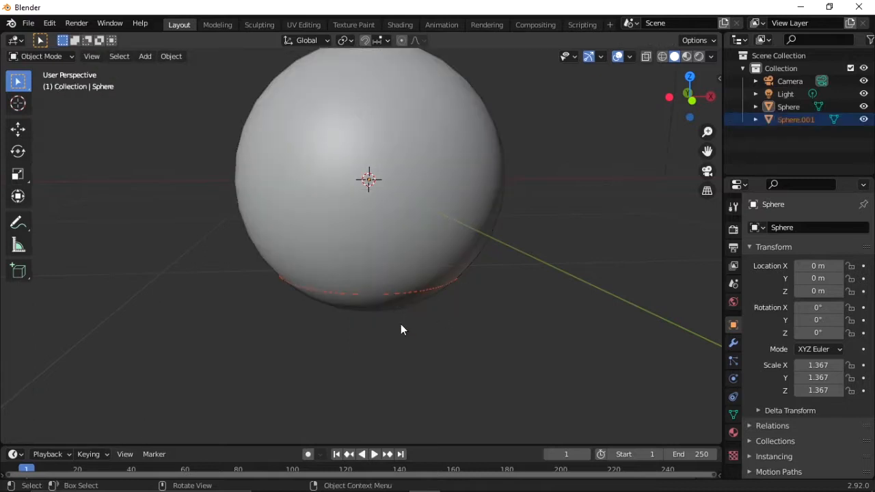
Extrude the separated ring straight down in front view to form the wall of the globe's base
{"action": "left_click", "coordinate": [403, 294]}
{"action": "key", "text": "Tab"}
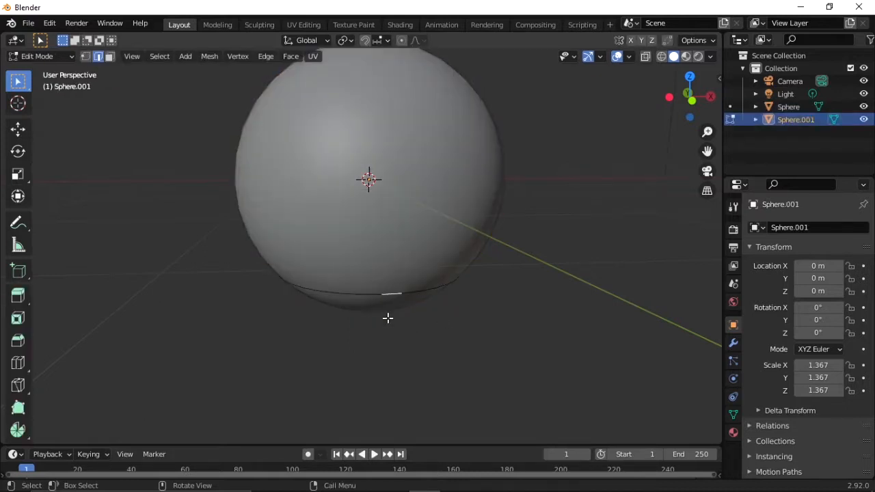
{"action": "key", "text": "KP_1"}
{"action": "scroll", "coordinate": [387, 322], "scroll_direction": "down", "scroll_amount": 5}
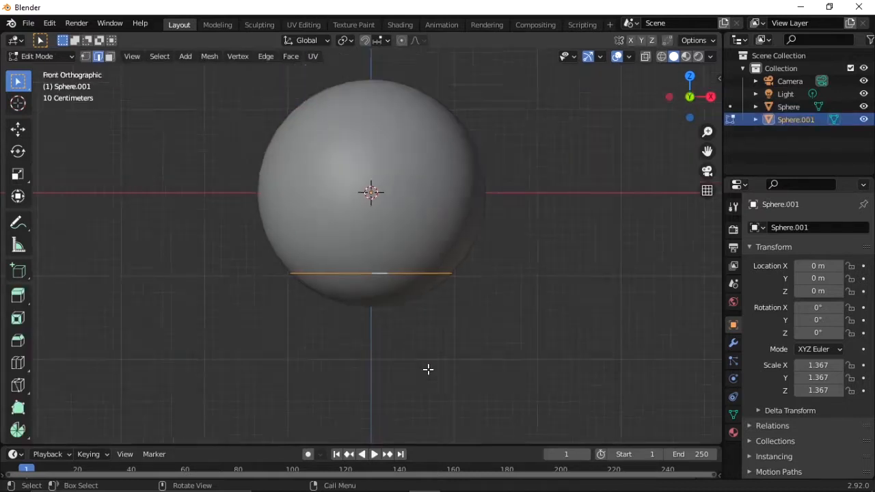
{"action": "key", "text": "g"}
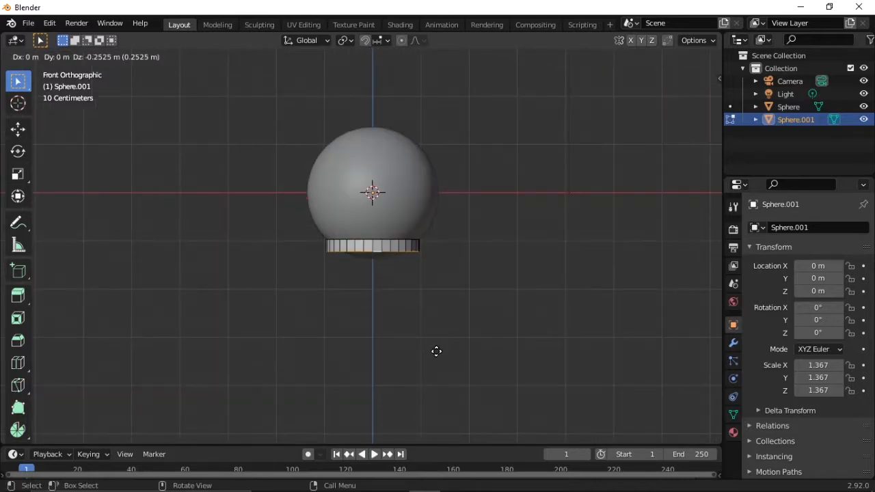
{"action": "left_click", "coordinate": [432, 374]}
Scale the base's bottom rim slightly outward and extrude it down by a short lip
{"action": "key", "text": "s"}
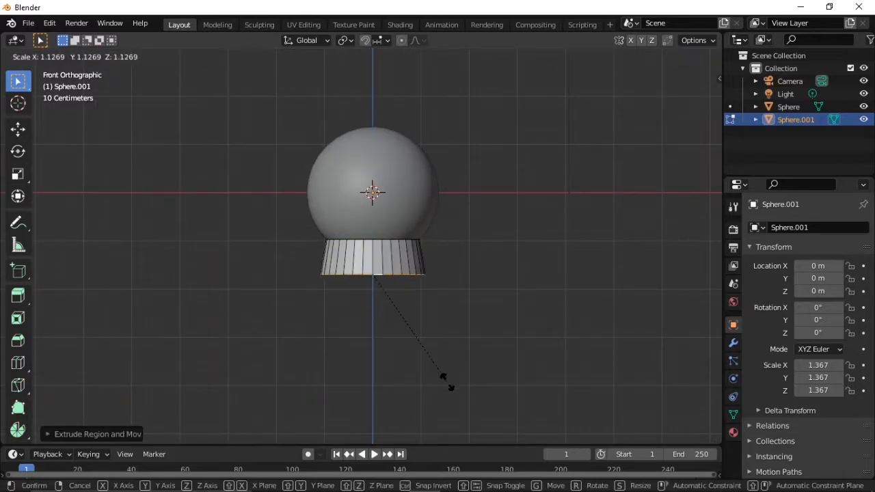
{"action": "left_click", "coordinate": [441, 376]}
{"action": "scroll", "coordinate": [438, 356], "scroll_direction": "up", "scroll_amount": 2}
{"action": "scroll", "coordinate": [438, 355], "scroll_direction": "down", "scroll_amount": 1}
{"action": "key", "text": "g"}
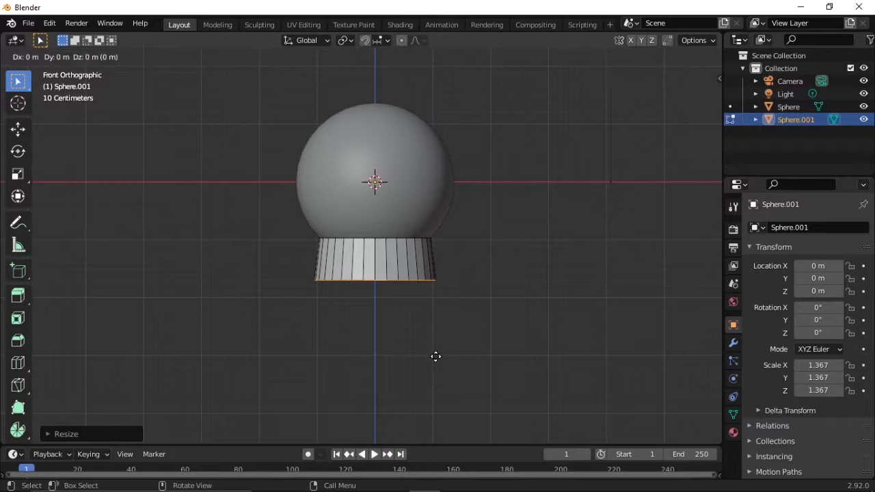
{"action": "left_click", "coordinate": [436, 358]}
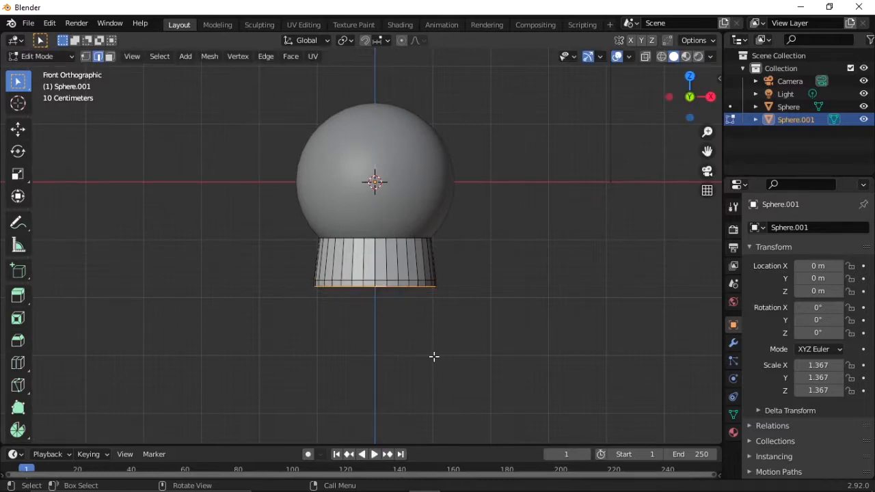
Try to bevel the base's upper edge loop where it meets the sphere
{"action": "middle_click_drag", "start_coordinate": [434, 356], "coordinate": [486, 356]}
{"action": "scroll", "coordinate": [545, 342], "scroll_direction": "up", "scroll_amount": 6}
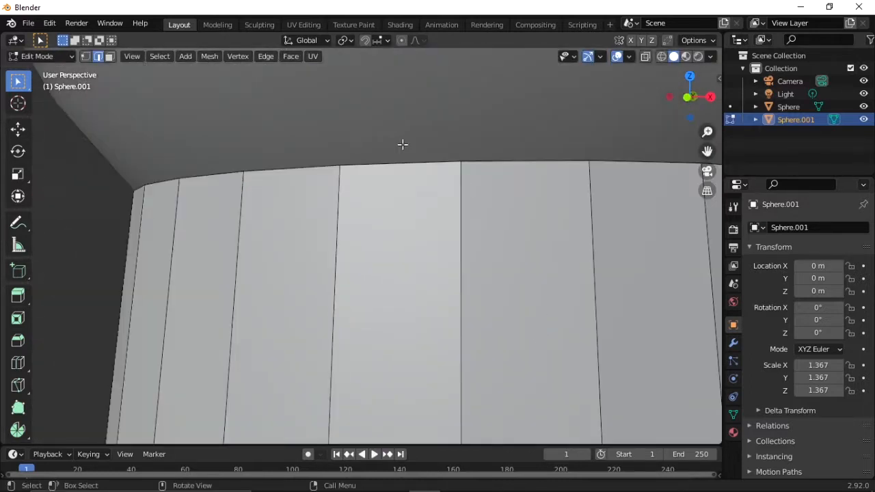
{"action": "key", "text": "ctrl+b"}
{"action": "left_click", "coordinate": [386, 182]}
{"action": "left_click", "coordinate": [390, 165]}
Try to bevel the edge loop just above the base's bottom lip
{"action": "scroll", "coordinate": [391, 186], "scroll_direction": "down", "scroll_amount": 7}
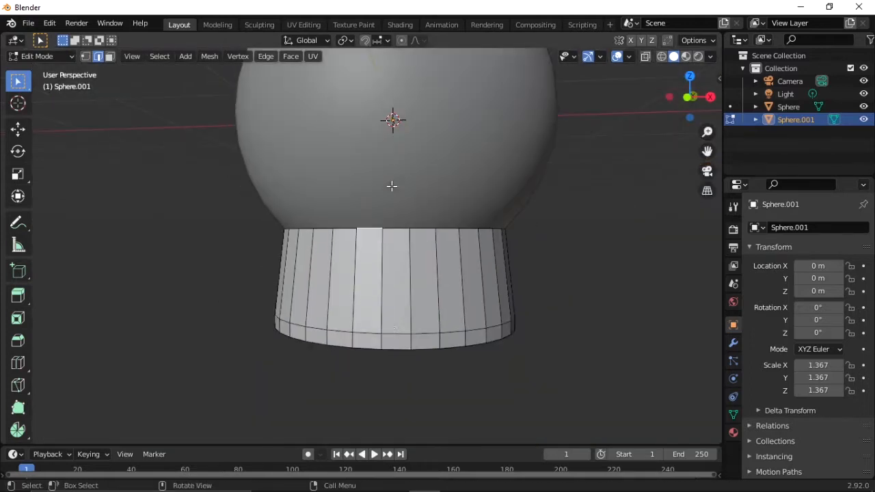
{"action": "scroll", "coordinate": [387, 347], "scroll_direction": "up", "scroll_amount": 2}
{"action": "left_click", "coordinate": [422, 386]}
{"action": "key", "text": "ctrl+b"}
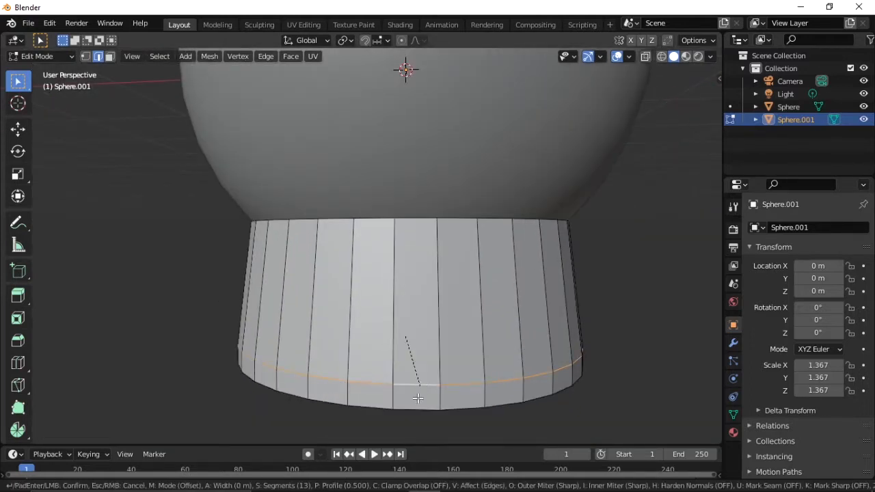
{"action": "right_click", "coordinate": [416, 395]}
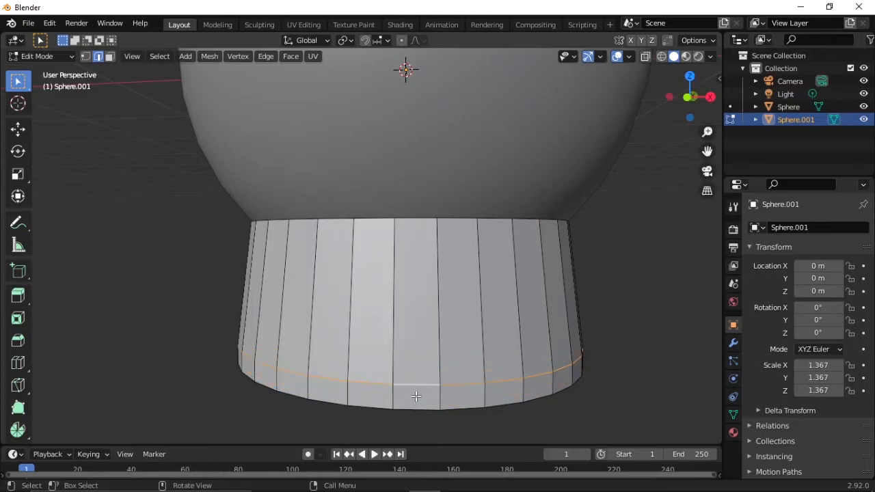
{"action": "left_click", "coordinate": [433, 439]}
{"action": "scroll", "coordinate": [406, 253], "scroll_direction": "up", "scroll_amount": 3}
{"action": "middle_click_drag", "start_coordinate": [406, 254], "coordinate": [336, 70]}
{"action": "scroll", "coordinate": [336, 71], "scroll_direction": "down", "scroll_amount": 8}
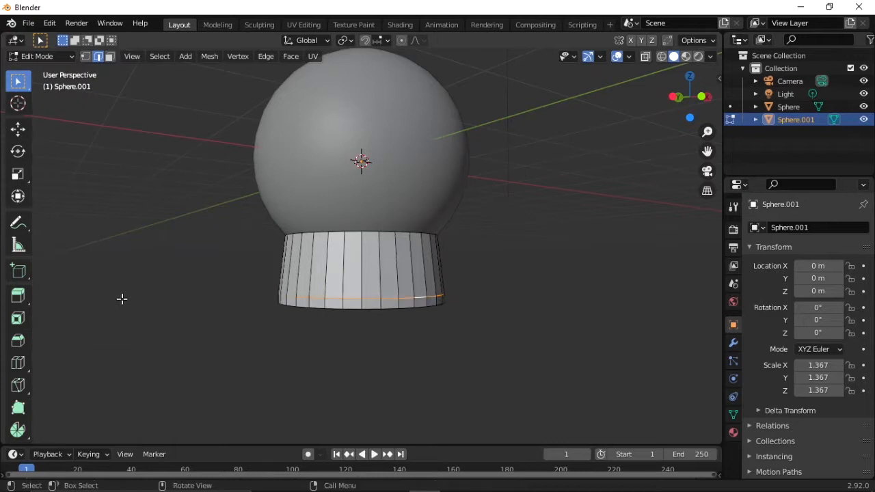
Shade the base smooth in Object Mode and enable Auto Smooth at 30°
{"action": "key", "text": "Tab"}
{"action": "right_click", "coordinate": [301, 270]}
{"action": "left_click", "coordinate": [310, 273]}
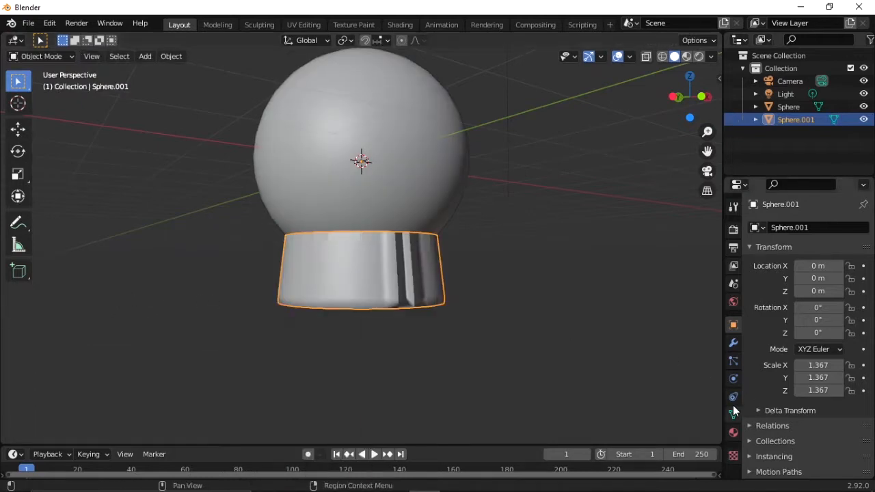
{"action": "left_click", "coordinate": [733, 413]}
{"action": "scroll", "coordinate": [451, 289], "scroll_direction": "down", "scroll_amount": 3}
{"action": "left_click", "coordinate": [451, 288]}
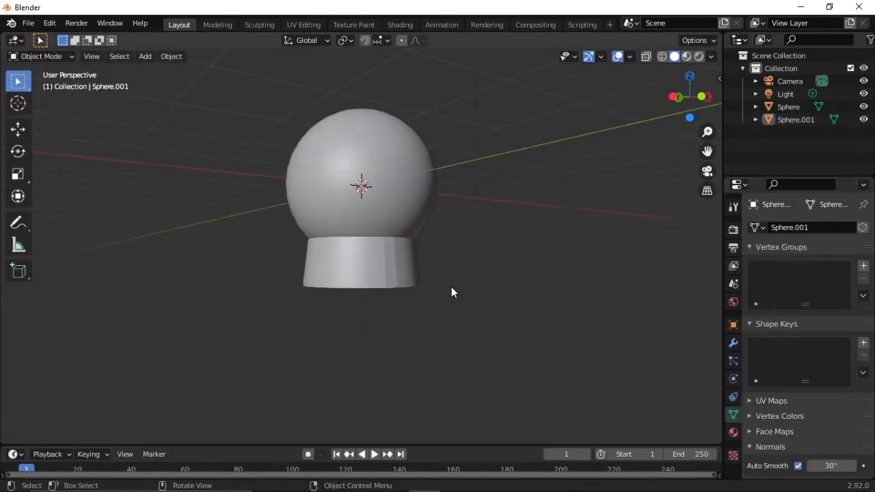
Add a Sapling tree curve at the centre of the sphere
{"action": "middle_click_drag", "start_coordinate": [451, 289], "coordinate": [382, 292]}
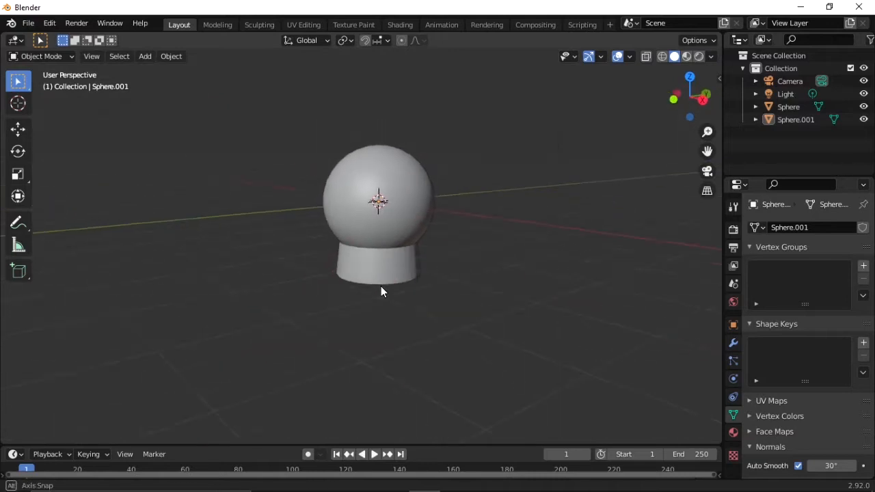
{"action": "left_click", "coordinate": [400, 203]}
{"action": "key", "text": "shift+a"}
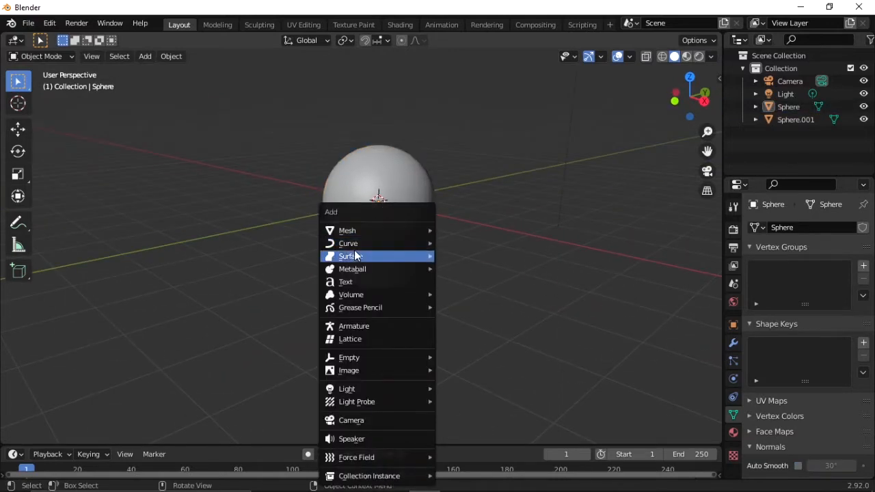
{"action": "mouse_move", "coordinate": [376, 243]}
{"action": "left_click", "coordinate": [450, 313]}
{"action": "scroll", "coordinate": [456, 259], "scroll_direction": "down", "scroll_amount": 2}
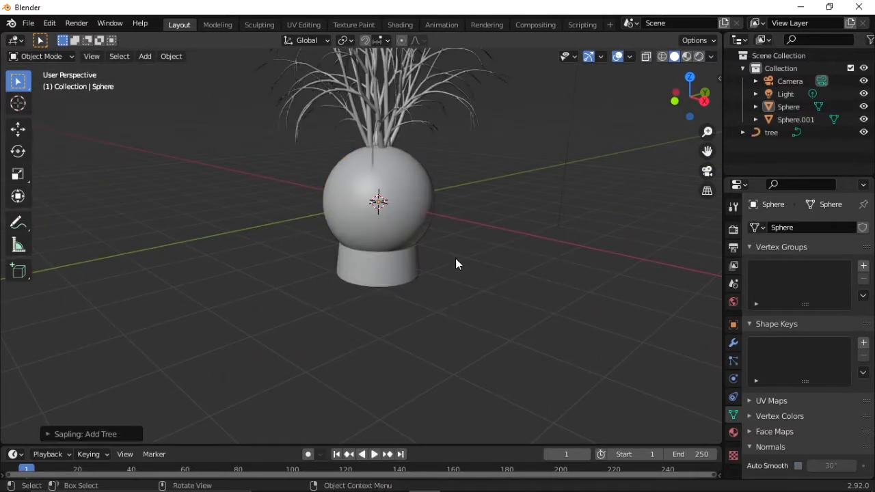
Enable Show Leaves in the Leaves settings of the Sapling tree
{"action": "left_click", "coordinate": [48, 436]}
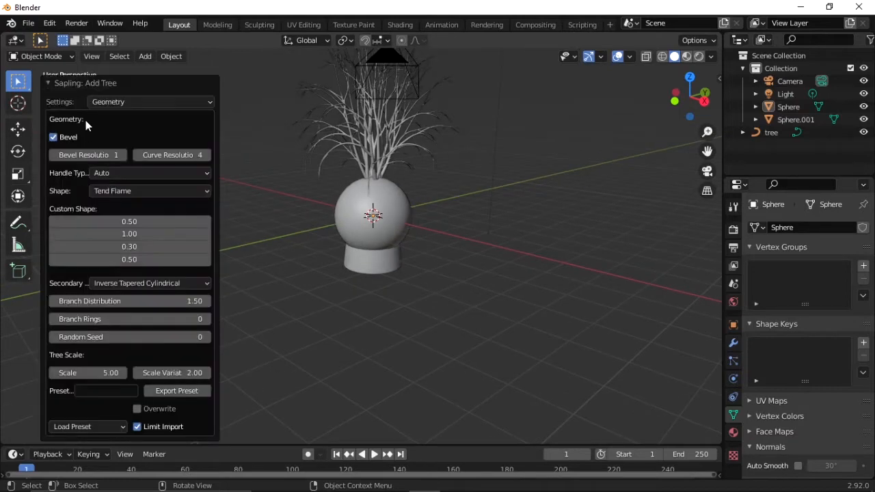
{"action": "left_click", "coordinate": [121, 103]}
{"action": "left_click", "coordinate": [95, 190]}
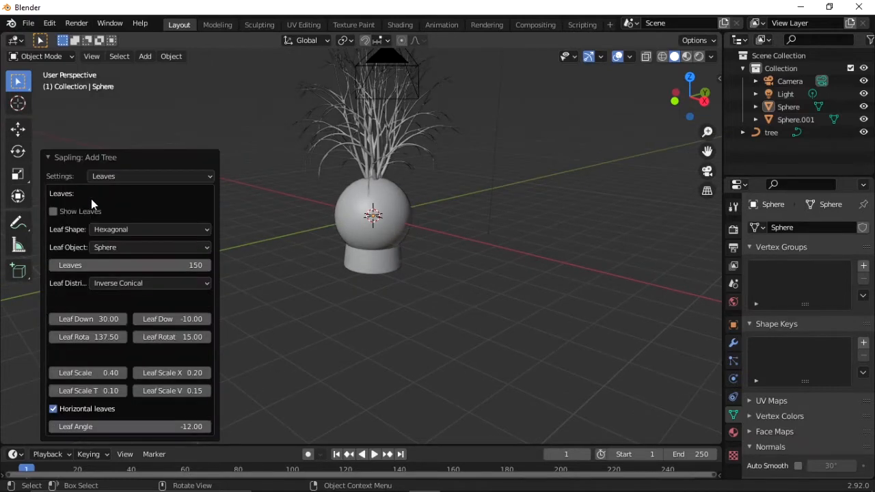
{"action": "left_click", "coordinate": [54, 212]}
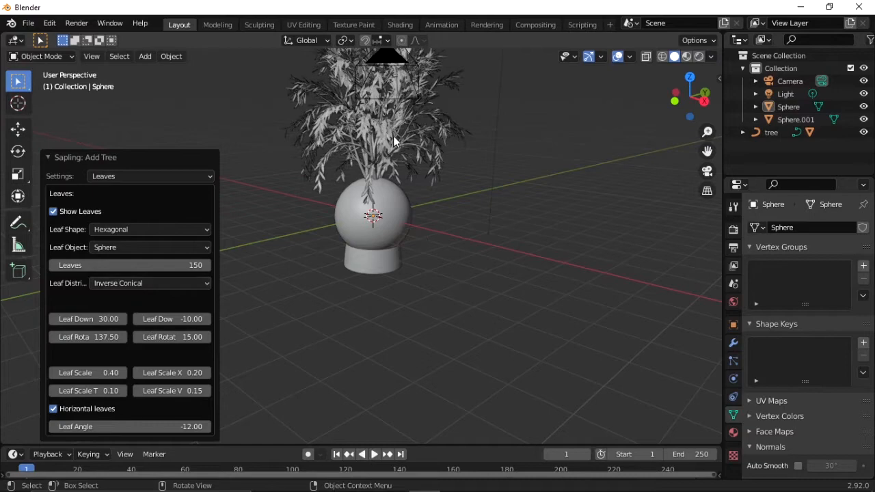
Scale the tree down to about 0.22 of its size in front view
{"action": "left_click", "coordinate": [371, 132]}
{"action": "key", "text": "KP_1"}
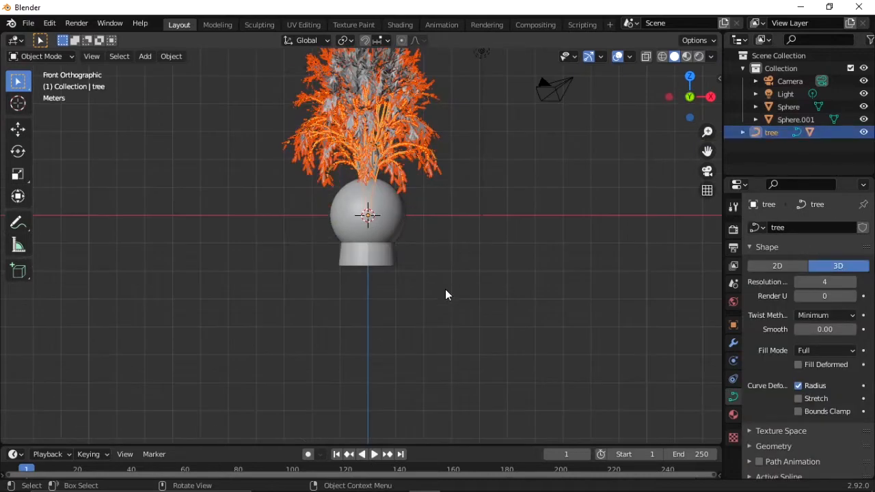
{"action": "key", "text": "s"}
{"action": "left_click", "coordinate": [389, 225]}
{"action": "key", "text": "x"}
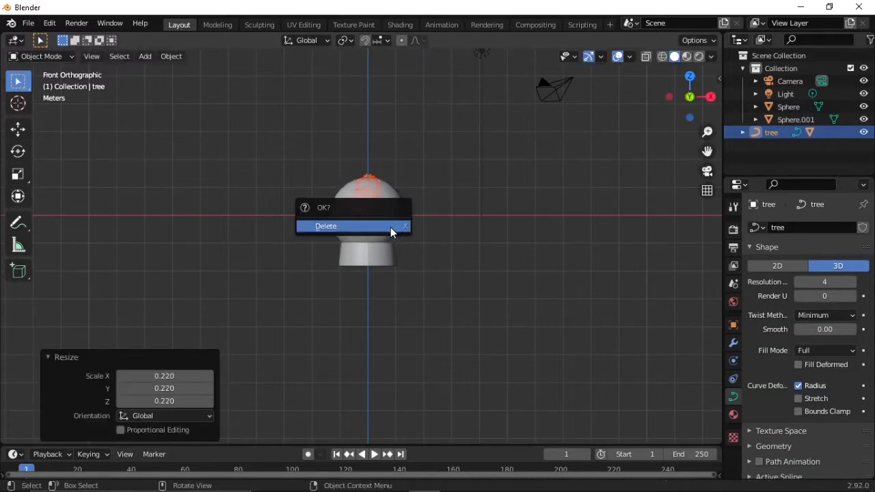
Switch to wireframe display and move the tree down about 1.03 m inside the sphere
{"action": "key", "text": "z"}
{"action": "left_click", "coordinate": [297, 246]}
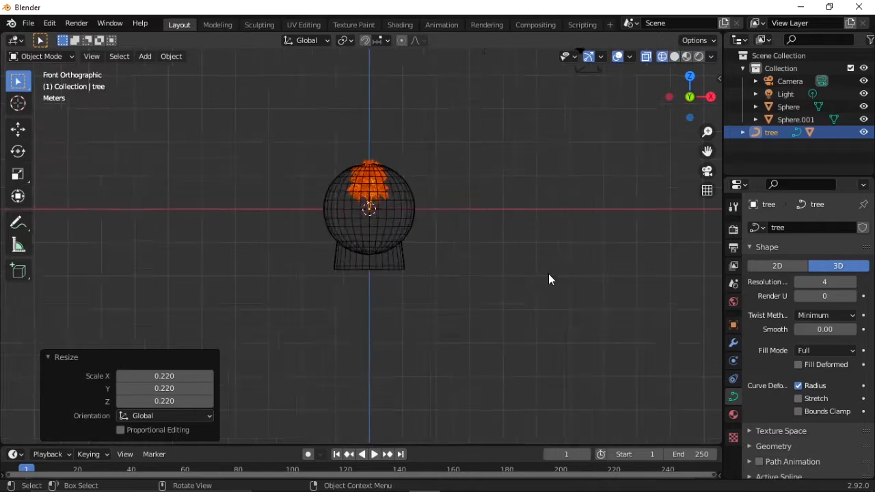
{"action": "scroll", "coordinate": [540, 265], "scroll_direction": "up", "scroll_amount": 9}
{"action": "middle_click_drag", "start_coordinate": [534, 257], "coordinate": [501, 356], "text": "shift"}
{"action": "scroll", "coordinate": [501, 356], "scroll_direction": "down", "scroll_amount": 4}
{"action": "key", "text": "g"}
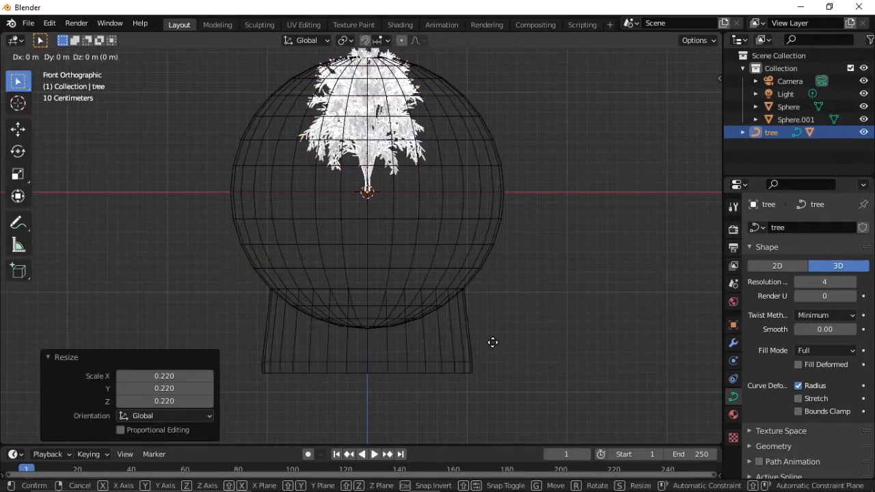
{"action": "left_click", "coordinate": [488, 54]}
Scale the tree by about 1.2 along Z and by about 1.29 along X and Y
{"action": "key", "text": "s"}
{"action": "key", "text": "z"}
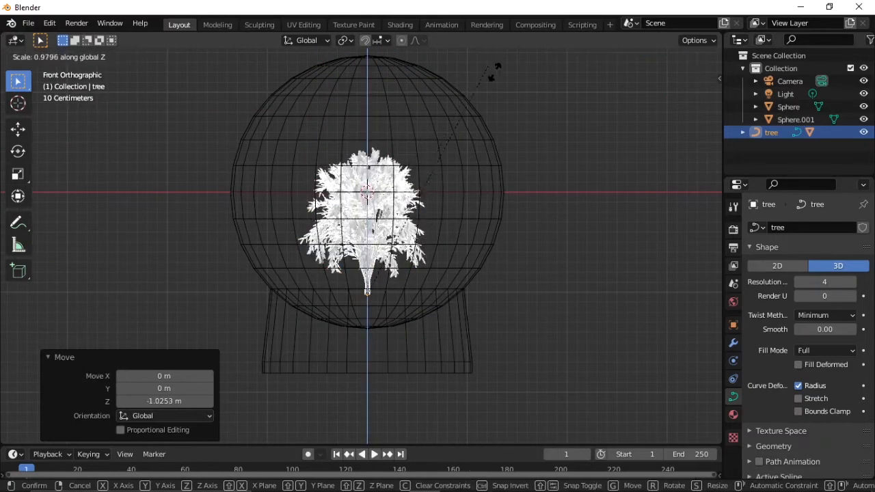
{"action": "left_click", "coordinate": [548, 434]}
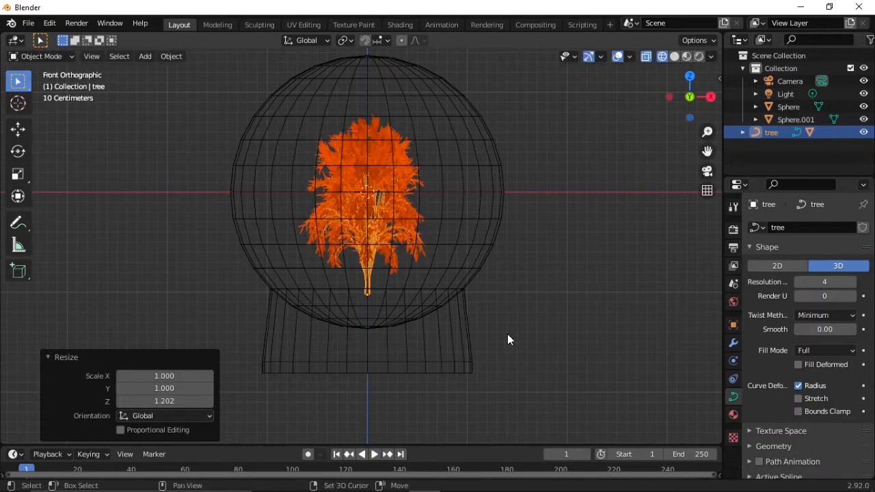
{"action": "key", "text": "s"}
{"action": "key", "text": "shift+z"}
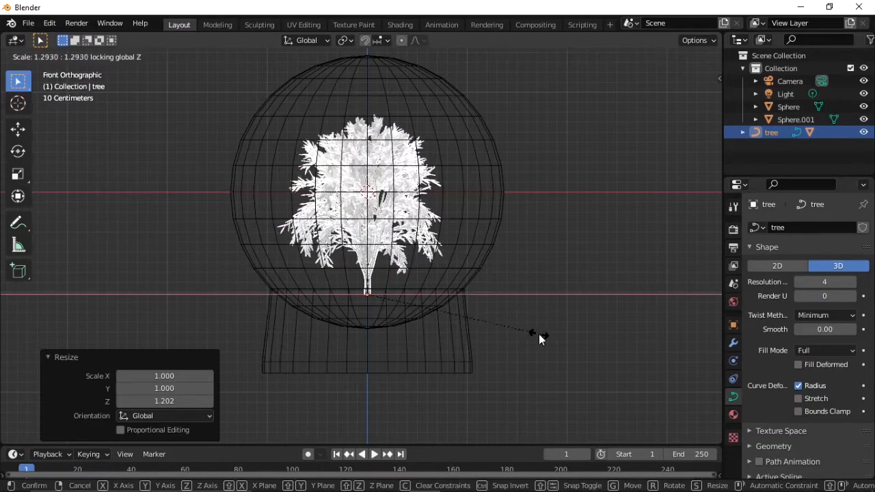
{"action": "left_click", "coordinate": [539, 339]}
Move the tree down about 0.31 m along Z toward the sphere's bottom
{"action": "key", "text": "g"}
{"action": "key", "text": "z"}
{"action": "left_click", "coordinate": [534, 364]}
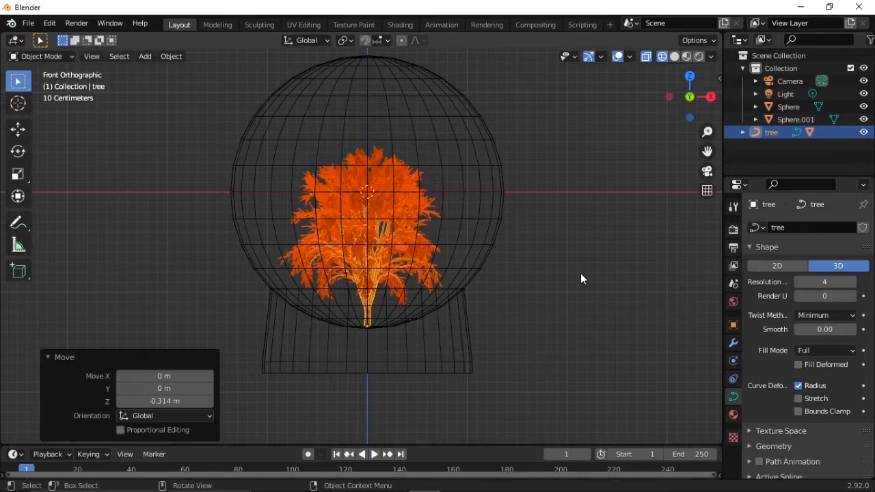
{"action": "left_click", "coordinate": [577, 277]}
Select the leaves together with the tree's branches and stretch both along Z to stand taller within the sphere
{"action": "middle_click_drag", "start_coordinate": [573, 283], "coordinate": [379, 248]}
{"action": "left_click", "coordinate": [369, 265]}
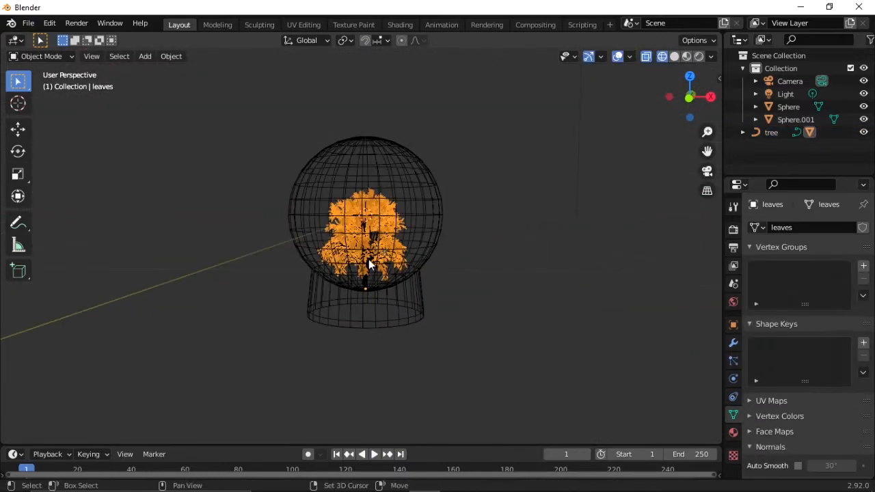
{"action": "left_click", "coordinate": [371, 258]}
{"action": "scroll", "coordinate": [371, 256], "scroll_direction": "up", "scroll_amount": 5}
{"action": "left_click", "coordinate": [322, 176]}
{"action": "left_click", "coordinate": [345, 165]}
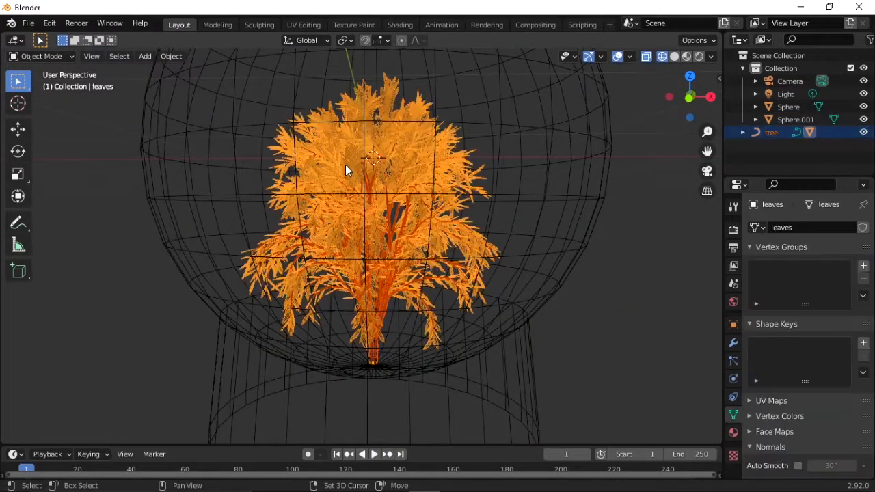
{"action": "scroll", "coordinate": [391, 274], "scroll_direction": "down", "scroll_amount": 4}
{"action": "key", "text": "KP_1"}
{"action": "key", "text": "s"}
{"action": "key", "text": "z"}
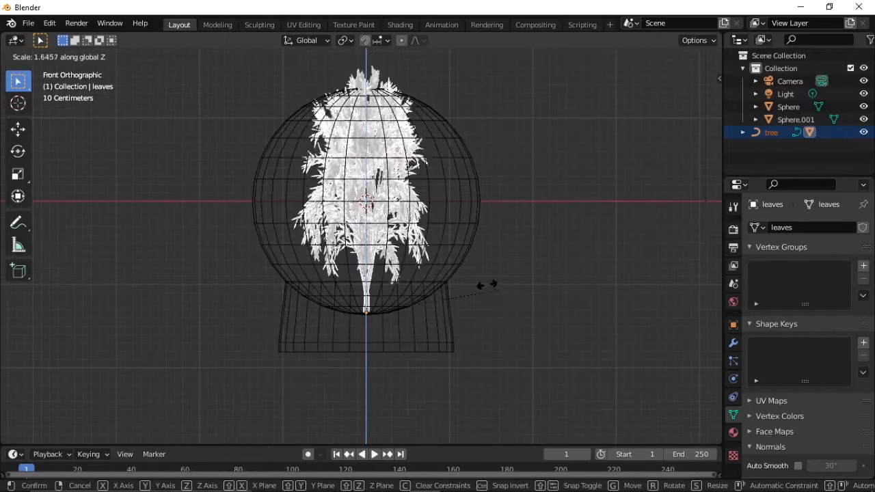
{"action": "left_click", "coordinate": [465, 275]}
{"action": "left_click", "coordinate": [469, 276]}
Switch the viewport back to solid shading in Object Mode
{"action": "middle_click_drag", "start_coordinate": [484, 279], "coordinate": [435, 317]}
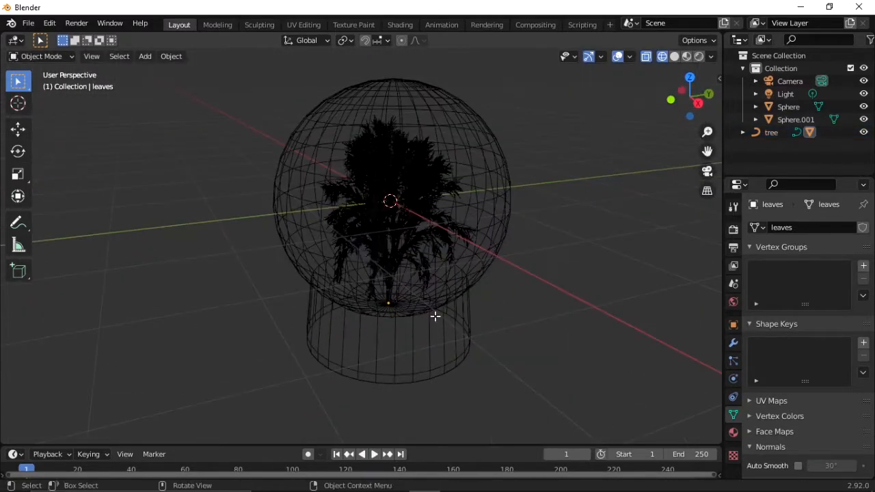
{"action": "key", "text": "Tab"}
{"action": "key", "text": "z"}
{"action": "left_click", "coordinate": [562, 310]}
{"action": "key", "text": "Tab"}
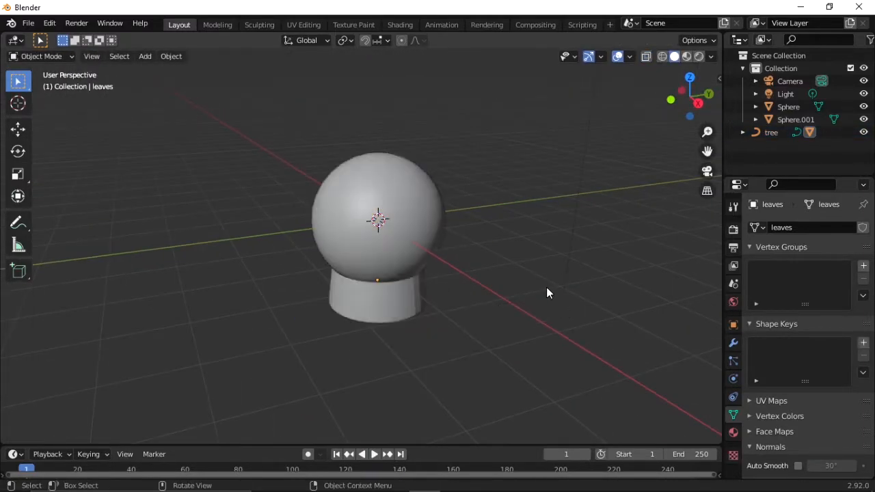
Add a plane at the origin and move it down about 2.1 m along Z, below the snow globe's base
{"action": "scroll", "coordinate": [547, 292], "scroll_direction": "down", "scroll_amount": 2}
{"action": "key", "text": "shift+a"}
{"action": "mouse_move", "coordinate": [395, 231]}
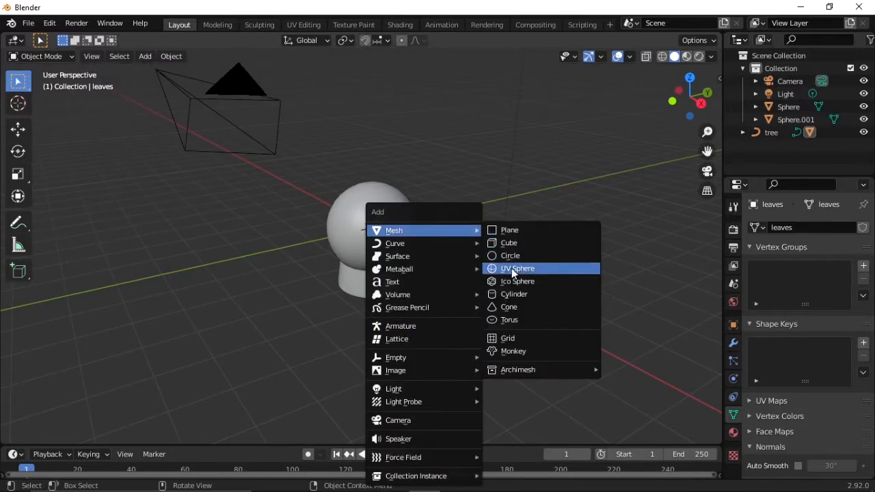
{"action": "left_click", "coordinate": [510, 230]}
{"action": "key", "text": "KP_1"}
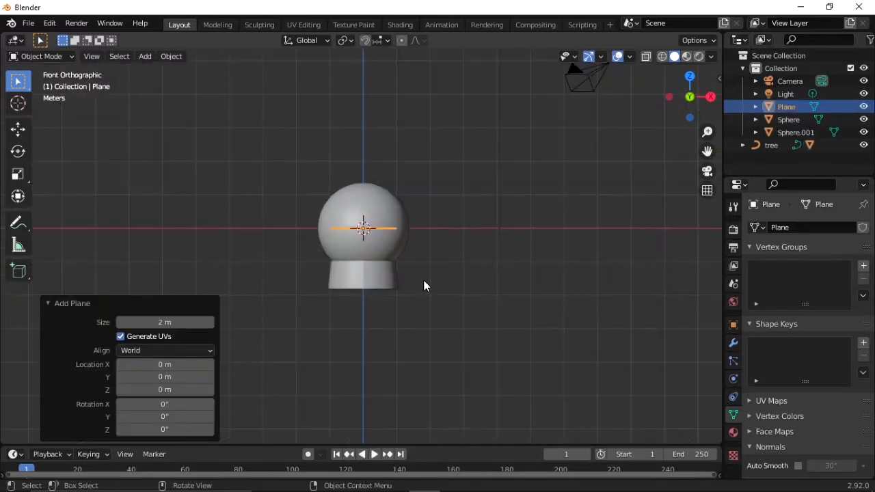
{"action": "key", "text": "g"}
{"action": "left_click", "coordinate": [422, 351]}
{"action": "scroll", "coordinate": [386, 301], "scroll_direction": "up", "scroll_amount": 10}
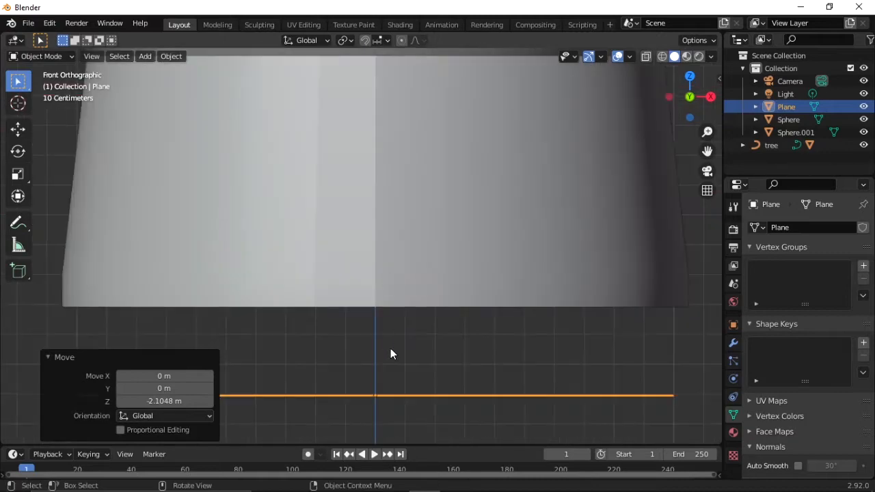
Raise the plane about 0.29 m along Z to meet the base's underside and scale it by 10
{"action": "key", "text": "g"}
{"action": "key", "text": "z"}
{"action": "left_click", "coordinate": [395, 264]}
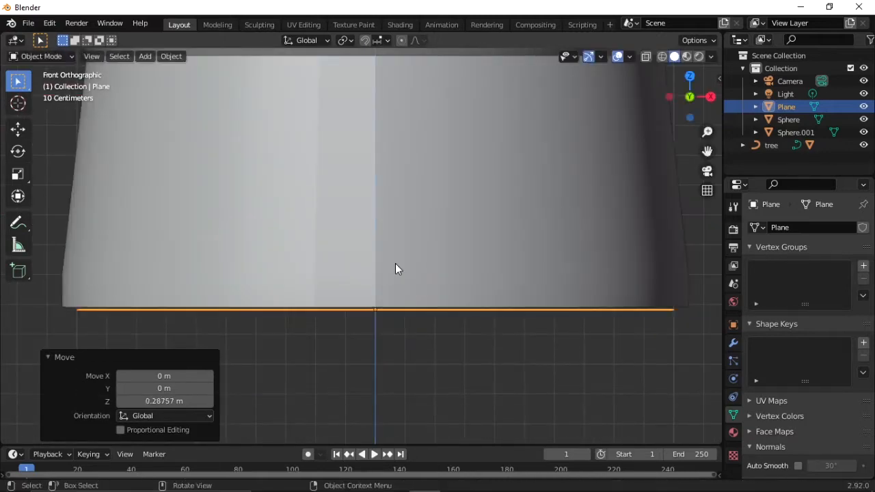
{"action": "scroll", "coordinate": [395, 264], "scroll_direction": "down", "scroll_amount": 5}
{"action": "middle_click_drag", "start_coordinate": [395, 263], "coordinate": [392, 301]}
{"action": "type", "text": "s10"}
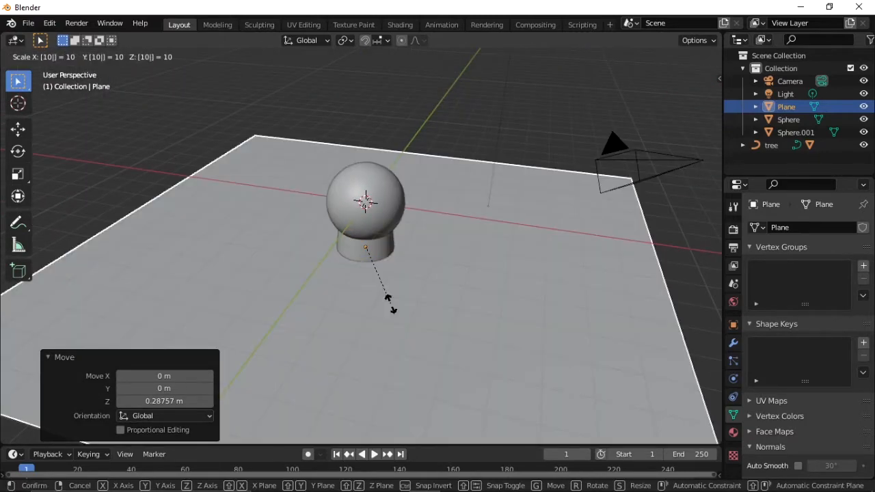
{"action": "key", "text": "Return"}
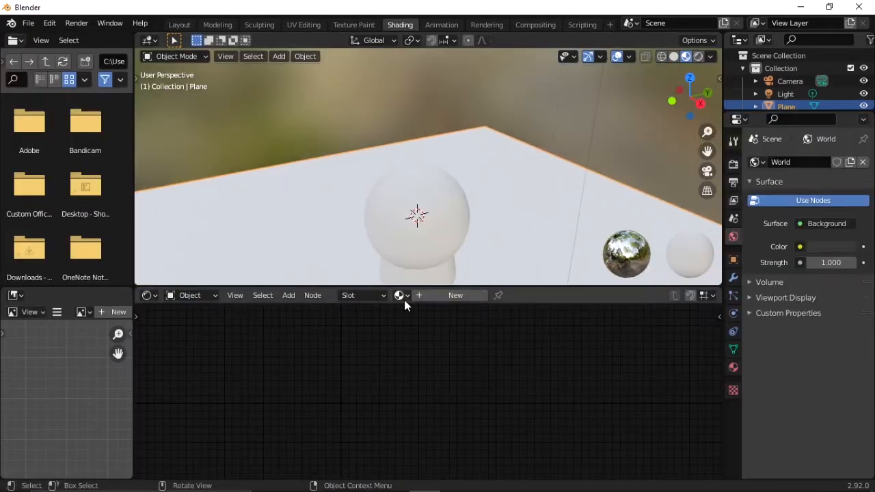
Give the plane a new light blue material with roughness 0.186 and metallic 0.450
{"action": "left_click", "coordinate": [404, 333]}
{"action": "left_click", "coordinate": [426, 252]}
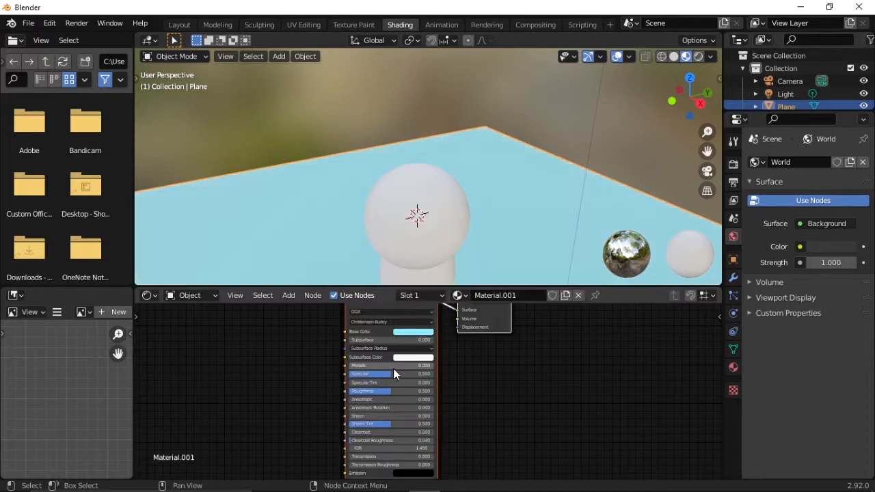
{"action": "scroll", "coordinate": [371, 423], "scroll_direction": "up", "scroll_amount": 3}
{"action": "left_click_drag", "start_coordinate": [362, 391], "coordinate": [318, 391]}
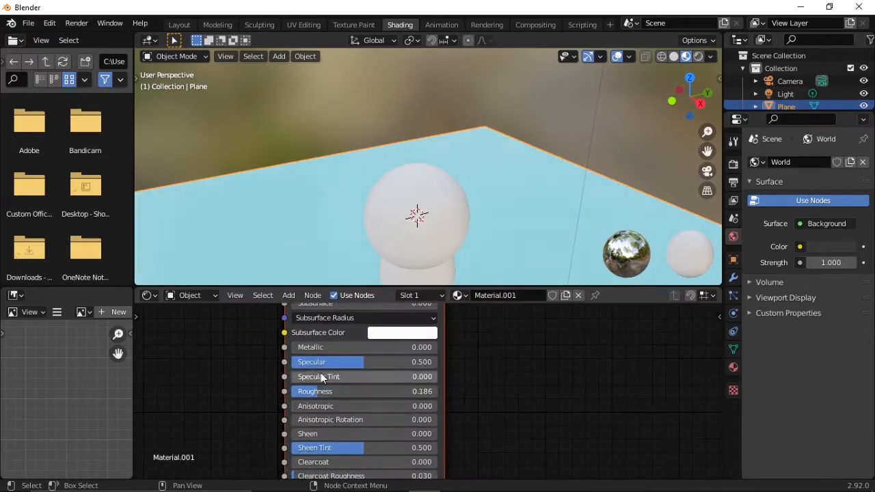
{"action": "left_click_drag", "start_coordinate": [321, 347], "coordinate": [386, 347]}
Create a new material for the globe's base and darken its subsurface color to near black
{"action": "middle_click_drag", "start_coordinate": [416, 187], "coordinate": [521, 195]}
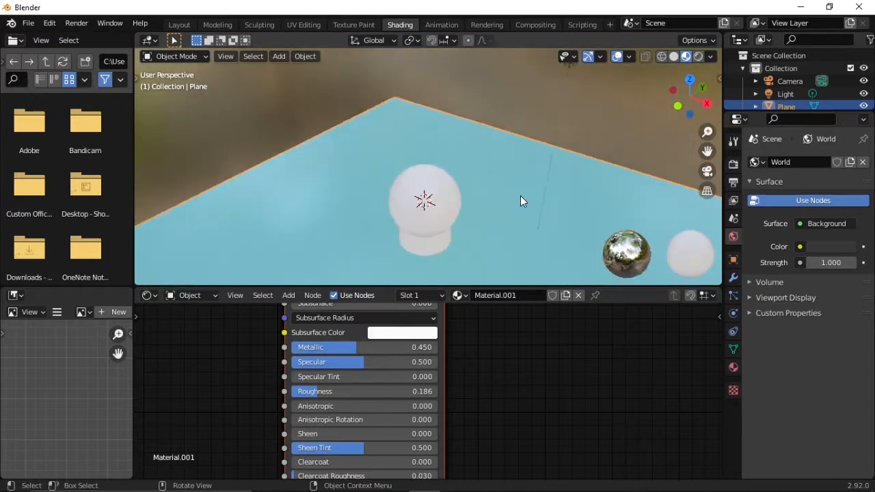
{"action": "scroll", "coordinate": [521, 198], "scroll_direction": "up", "scroll_amount": 1}
{"action": "middle_click_drag", "start_coordinate": [470, 244], "coordinate": [414, 172], "text": "shift"}
{"action": "left_click", "coordinate": [413, 172]}
{"action": "left_click", "coordinate": [401, 295]}
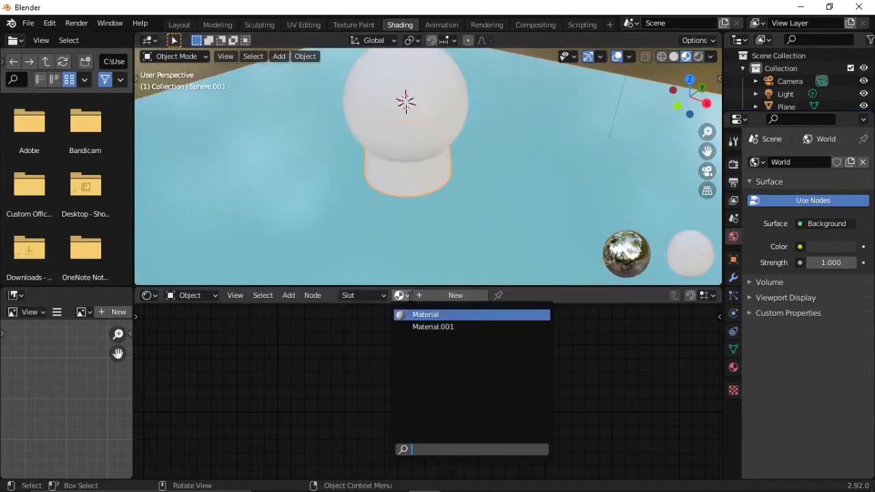
{"action": "left_click", "coordinate": [435, 296]}
{"action": "left_click", "coordinate": [389, 336]}
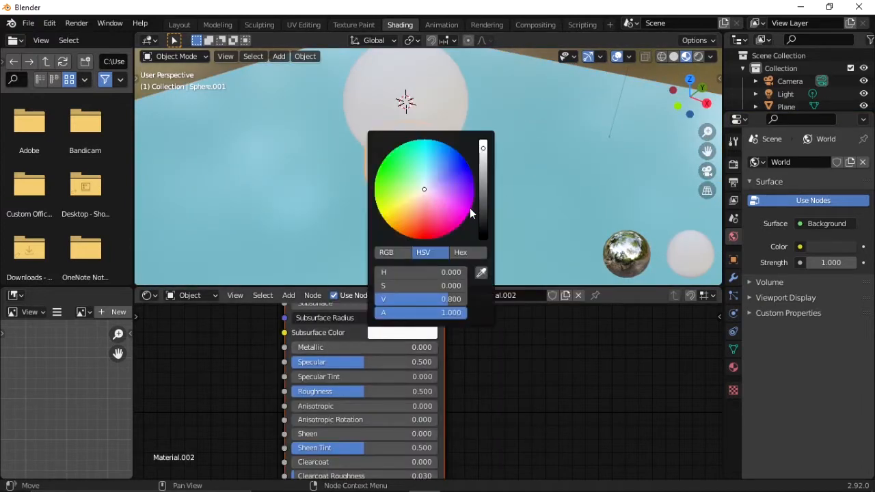
{"action": "left_click_drag", "start_coordinate": [481, 205], "coordinate": [486, 233]}
Set the base material's base color to near black, its roughness to 0.232 and its metallic to 0.577
{"action": "middle_click_drag", "start_coordinate": [365, 335], "coordinate": [363, 359]}
{"action": "left_click", "coordinate": [401, 309]}
{"action": "left_click_drag", "start_coordinate": [427, 276], "coordinate": [389, 277]}
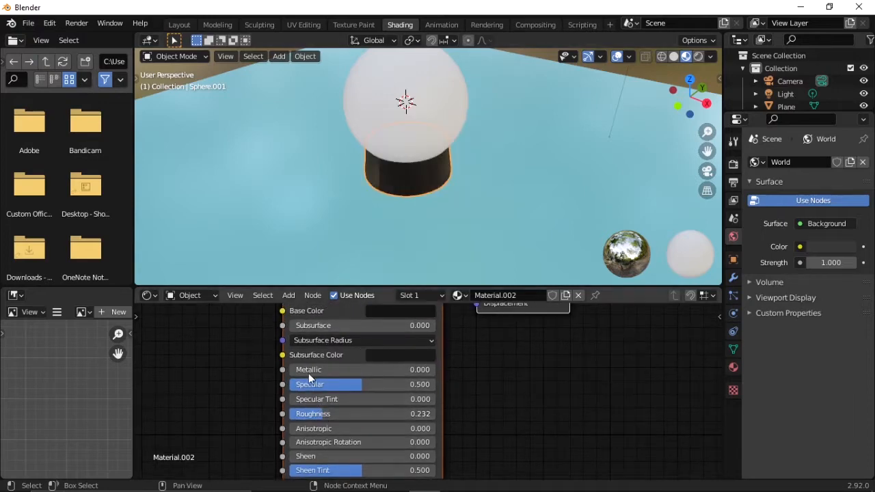
{"action": "left_click", "coordinate": [375, 226]}
{"action": "scroll", "coordinate": [375, 226], "scroll_direction": "down", "scroll_amount": 2}
{"action": "middle_click_drag", "start_coordinate": [375, 226], "coordinate": [592, 195]}
{"action": "scroll", "coordinate": [547, 233], "scroll_direction": "up", "scroll_amount": 3}
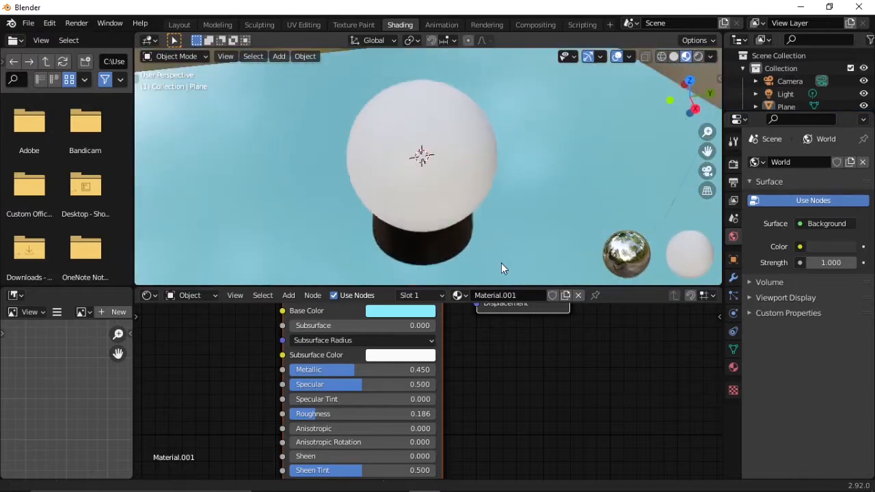
Hide the glass sphere to expose the tree
{"action": "left_click", "coordinate": [478, 226]}
{"action": "scroll", "coordinate": [833, 87], "scroll_direction": "down", "scroll_amount": 3}
{"action": "left_click", "coordinate": [864, 72]}
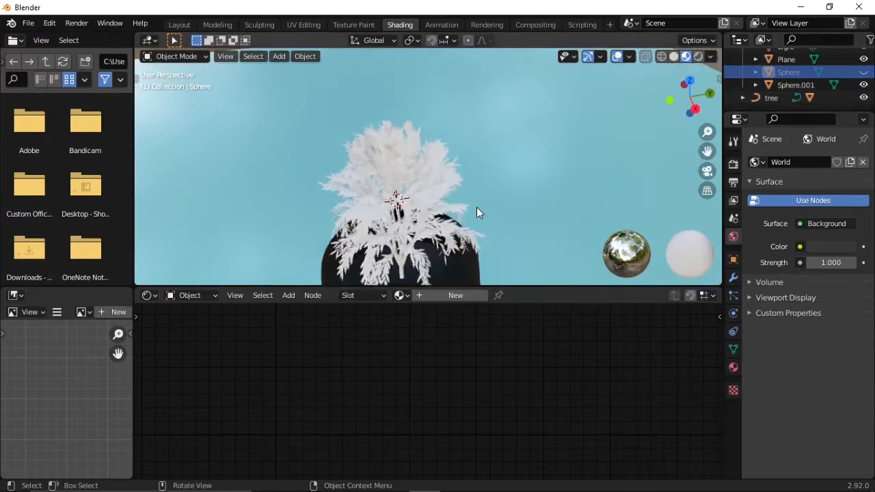
Fill the open top of the globe's base with a face across its upper edge loop
{"action": "middle_click_drag", "start_coordinate": [477, 211], "coordinate": [440, 171]}
{"action": "scroll", "coordinate": [465, 207], "scroll_direction": "down", "scroll_amount": 2}
{"action": "scroll", "coordinate": [466, 254], "scroll_direction": "up", "scroll_amount": 2}
{"action": "middle_click_drag", "start_coordinate": [465, 254], "coordinate": [433, 264]}
{"action": "left_click", "coordinate": [432, 265]}
{"action": "key", "text": "Tab"}
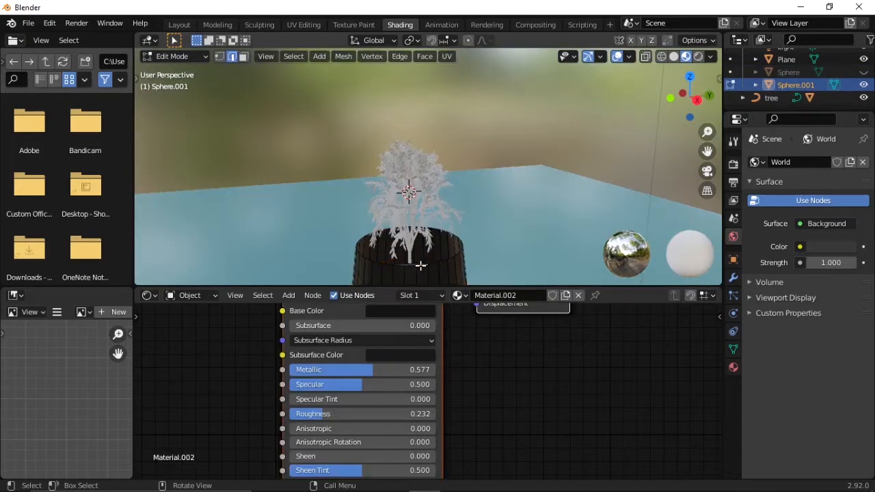
{"action": "key", "text": "a"}
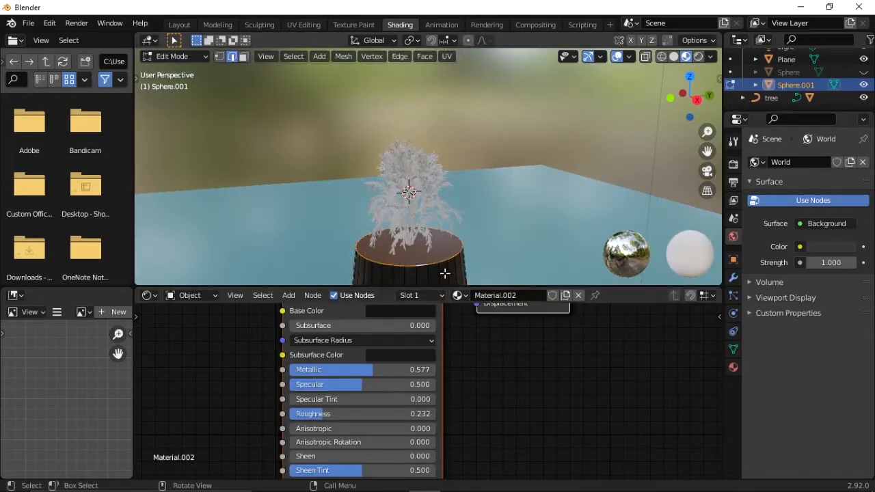
{"action": "scroll", "coordinate": [483, 247], "scroll_direction": "up", "scroll_amount": 2}
{"action": "scroll", "coordinate": [483, 247], "scroll_direction": "down", "scroll_amount": 3}
{"action": "key", "text": "alt+a"}
{"action": "middle_click_drag", "start_coordinate": [492, 226], "coordinate": [517, 191]}
{"action": "scroll", "coordinate": [518, 191], "scroll_direction": "up", "scroll_amount": 4}
{"action": "key", "text": "Tab"}
Give the tree's branches a new dark brown material with hue 0.025, saturation 0.975 and metallic 0.314
{"action": "left_click", "coordinate": [353, 230]}
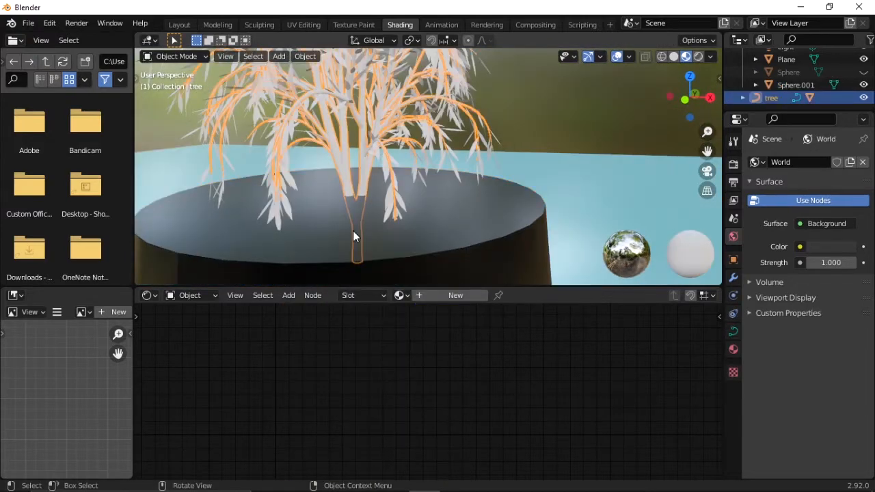
{"action": "left_click", "coordinate": [423, 296]}
{"action": "left_click", "coordinate": [400, 310]}
{"action": "left_click", "coordinate": [409, 206]}
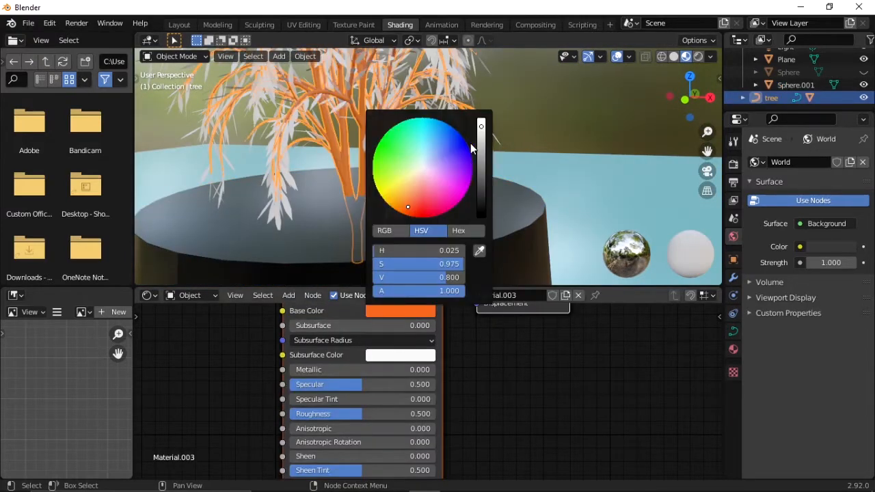
{"action": "left_click_drag", "start_coordinate": [481, 146], "coordinate": [482, 167]}
{"action": "left_click", "coordinate": [602, 198]}
{"action": "middle_click_drag", "start_coordinate": [438, 316], "coordinate": [383, 381]}
{"action": "left_click", "coordinate": [362, 171]}
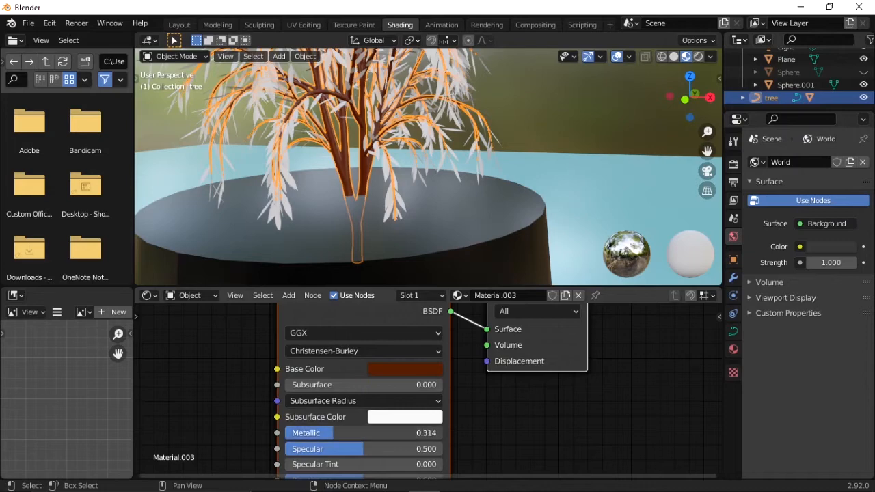
Give the leaves a new dark green material with hue 0.347, saturation 0.972, metallic 0.355 and roughness 0.405
{"action": "left_click", "coordinate": [477, 179]}
{"action": "scroll", "coordinate": [474, 184], "scroll_direction": "down", "scroll_amount": 3}
{"action": "left_click", "coordinate": [456, 296]}
{"action": "left_click", "coordinate": [411, 369]}
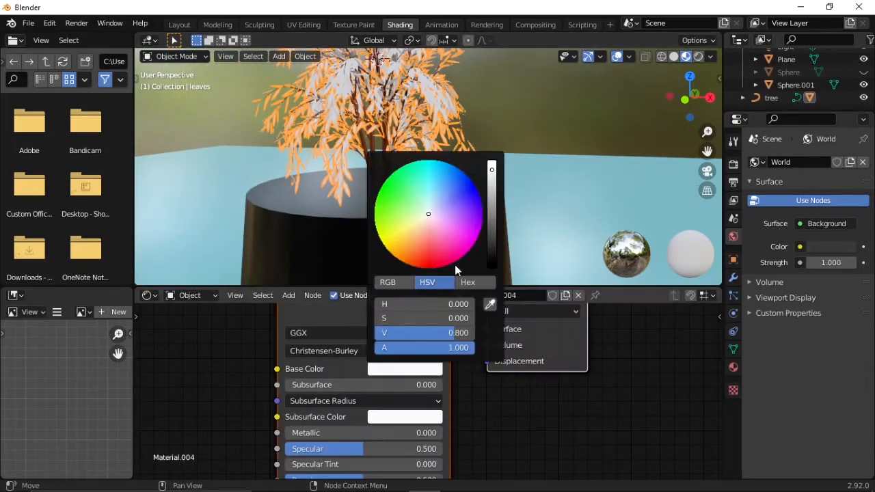
{"action": "left_click", "coordinate": [395, 184]}
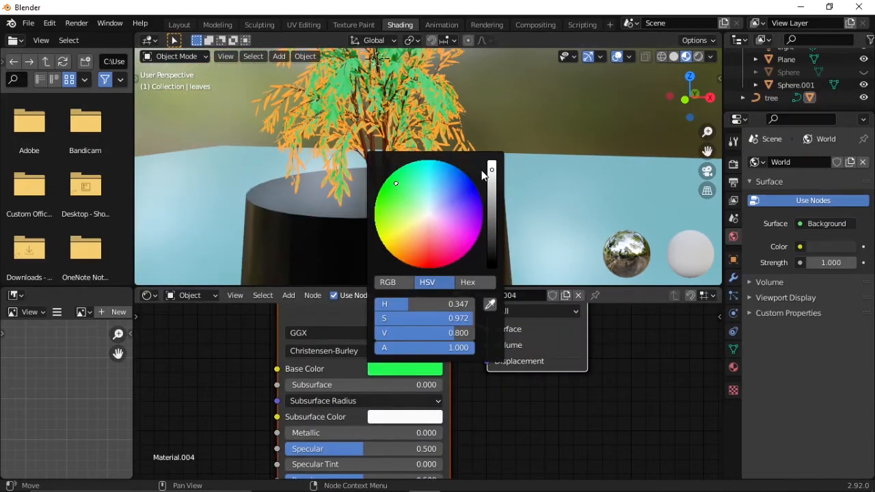
{"action": "left_click_drag", "start_coordinate": [488, 196], "coordinate": [492, 224]}
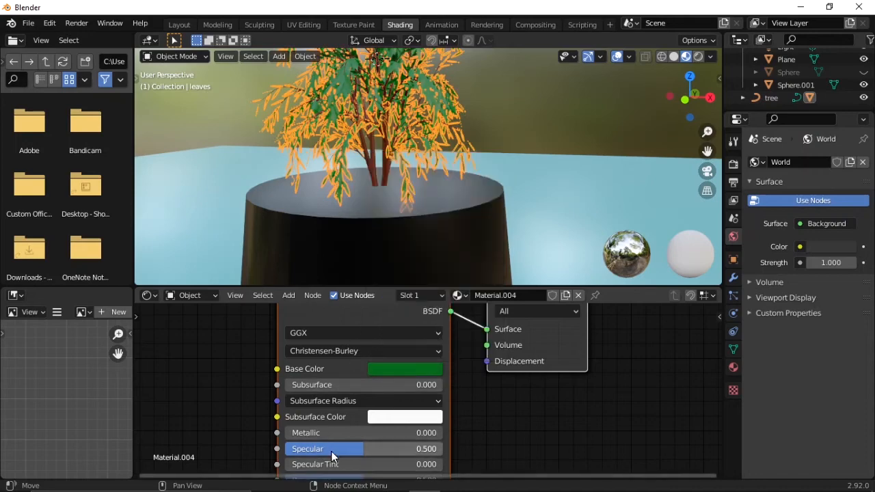
{"action": "middle_click_drag", "start_coordinate": [337, 471], "coordinate": [347, 424]}
{"action": "left_click_drag", "start_coordinate": [323, 385], "coordinate": [332, 385]}
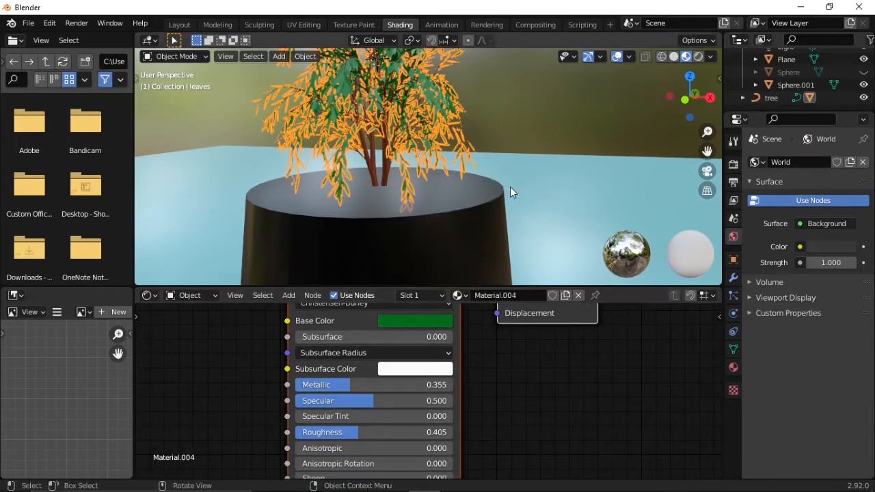
Unhide the sphere around the tree
{"action": "left_click", "coordinate": [512, 186]}
{"action": "scroll", "coordinate": [535, 177], "scroll_direction": "down", "scroll_amount": 6}
{"action": "mouse_move", "coordinate": [525, 179]}
{"action": "middle_mouse_down"}
{"action": "mouse_move", "coordinate": [390, 192]}
{"action": "mouse_move", "coordinate": [412, 166]}
{"action": "mouse_move", "coordinate": [499, 179]}
{"action": "mouse_move", "coordinate": [495, 167]}
{"action": "mouse_move", "coordinate": [540, 175]}
{"action": "mouse_move", "coordinate": [558, 210]}
{"action": "mouse_move", "coordinate": [540, 171]}
{"action": "middle_mouse_up"}
{"action": "left_click", "coordinate": [501, 116]}
{"action": "scroll", "coordinate": [540, 174], "scroll_direction": "up", "scroll_amount": 4}
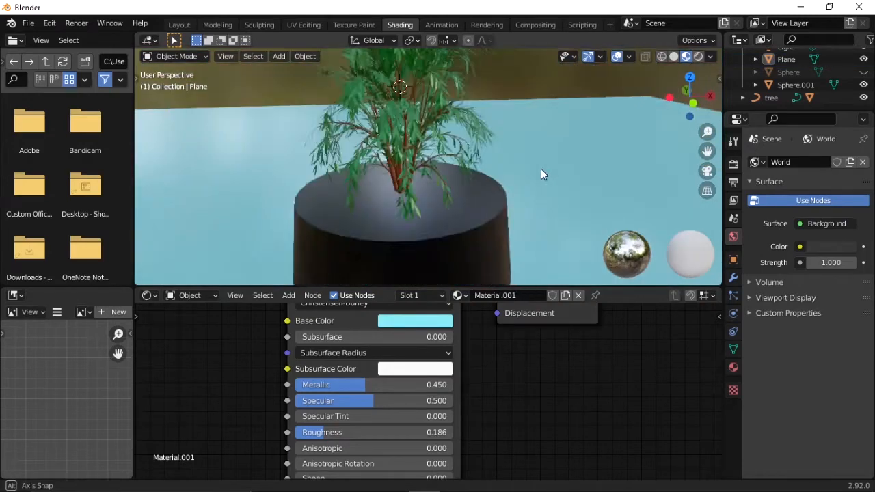
{"action": "key", "text": "alt+h"}
{"action": "scroll", "coordinate": [487, 130], "scroll_direction": "down", "scroll_amount": 3}
Give the sphere a new white glass material with roughness 0 and transmission 1
{"action": "left_click", "coordinate": [478, 130]}
{"action": "left_click", "coordinate": [421, 297]}
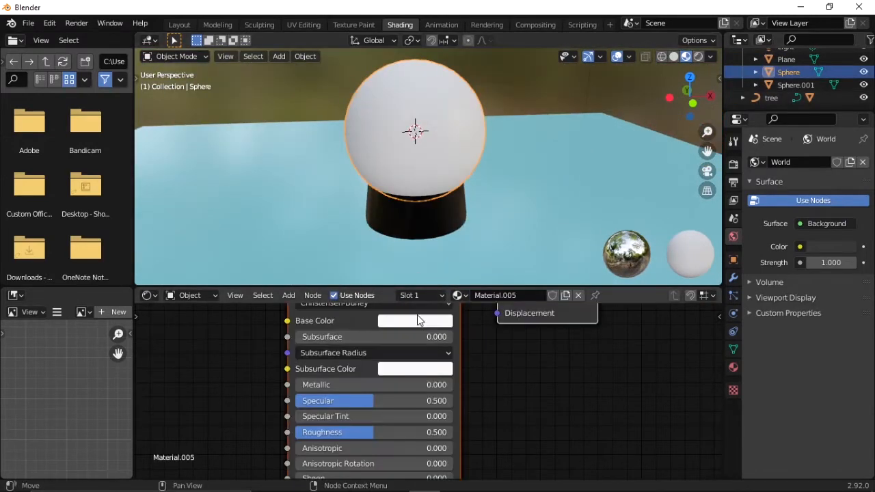
{"action": "left_click", "coordinate": [416, 321]}
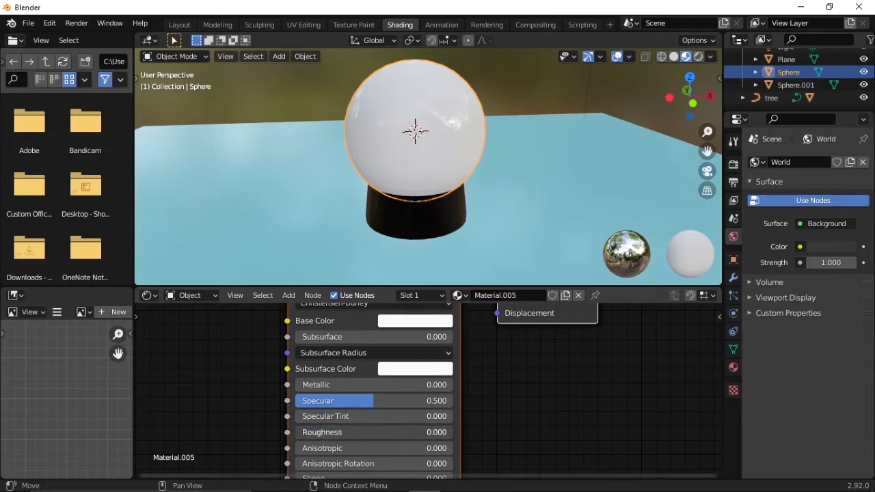
{"action": "scroll", "coordinate": [308, 385], "scroll_direction": "down", "scroll_amount": 1}
{"action": "middle_click_drag", "start_coordinate": [309, 385], "coordinate": [316, 414]}
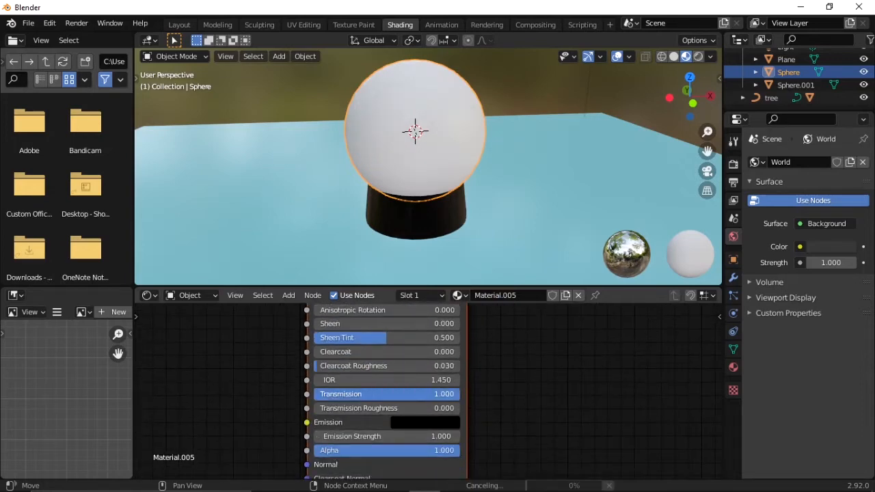
Examine the glass sphere, base and ground plane from several angles in the material preview
{"action": "left_click", "coordinate": [500, 236]}
{"action": "middle_click_drag", "start_coordinate": [488, 172], "coordinate": [502, 208]}
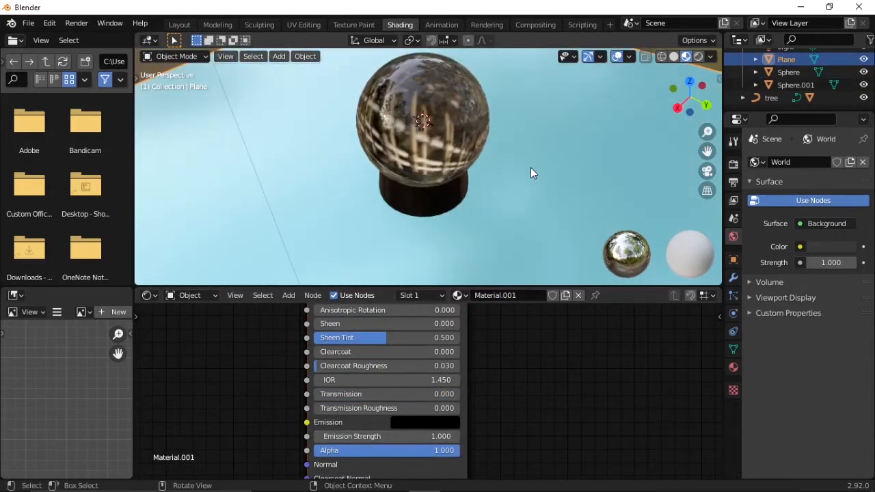
{"action": "scroll", "coordinate": [531, 168], "scroll_direction": "down", "scroll_amount": 6}
{"action": "middle_click_drag", "start_coordinate": [534, 168], "coordinate": [440, 163]}
{"action": "scroll", "coordinate": [440, 163], "scroll_direction": "up", "scroll_amount": 3}
{"action": "middle_click_drag", "start_coordinate": [473, 201], "coordinate": [385, 193]}
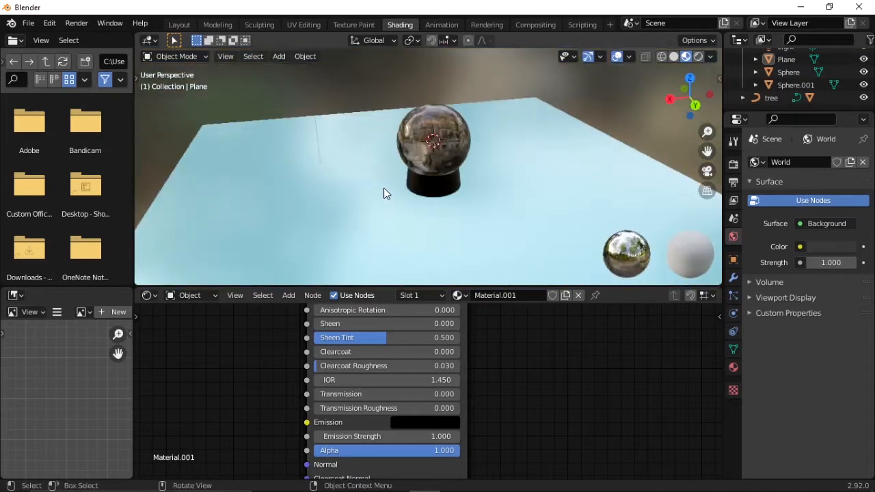
{"action": "scroll", "coordinate": [445, 203], "scroll_direction": "up", "scroll_amount": 2}
{"action": "middle_click_drag", "start_coordinate": [444, 204], "coordinate": [390, 290]}
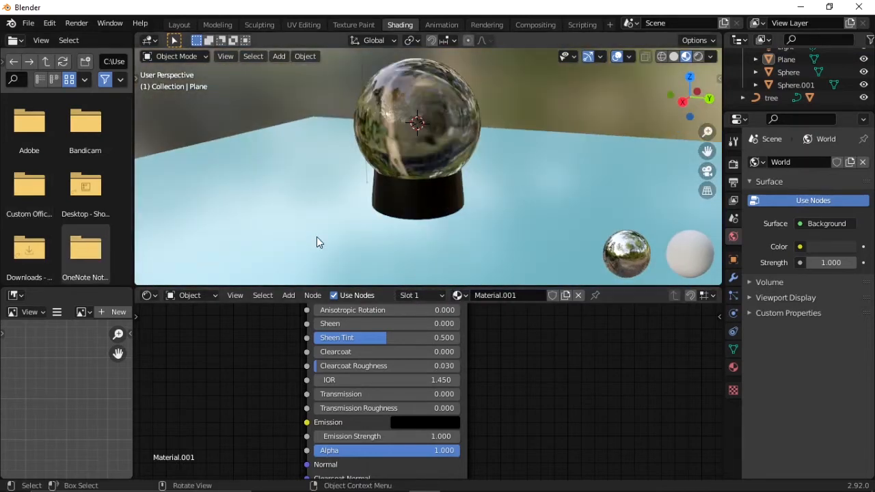
{"action": "scroll", "coordinate": [515, 206], "scroll_direction": "down", "scroll_amount": 2}
Return to the Layout workspace and add a point light at the origin
{"action": "key", "text": "shift+a"}
{"action": "left_click", "coordinate": [174, 25]}
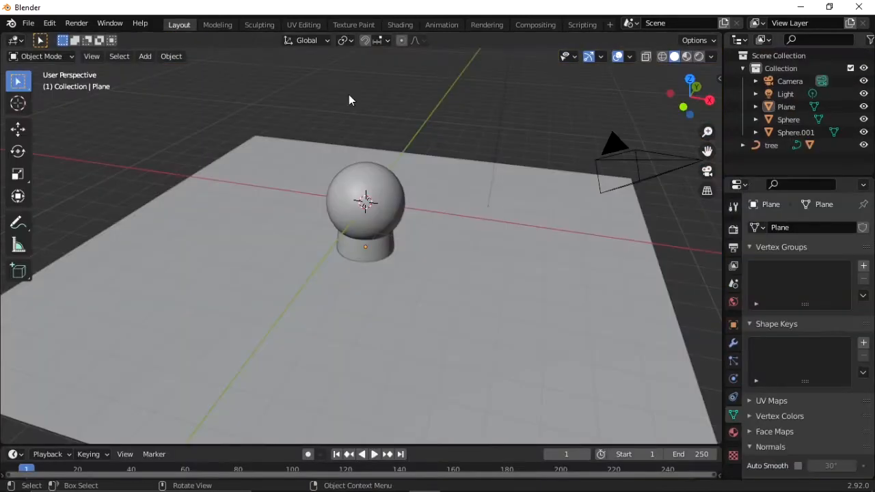
{"action": "key", "text": "shift+a"}
{"action": "mouse_move", "coordinate": [383, 388]}
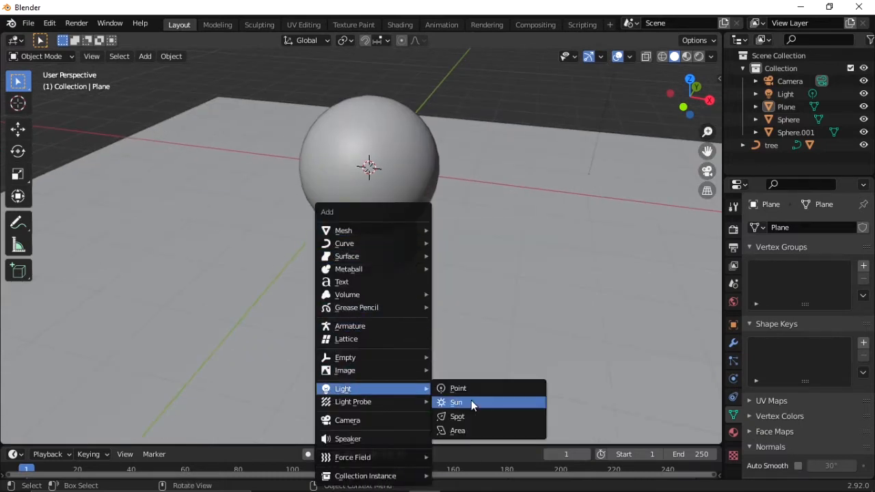
{"action": "left_click", "coordinate": [459, 389]}
Move the point light behind the globe, about -0.55 m along X, 3.24 m along Y and 0.26 m along Z
{"action": "scroll", "coordinate": [462, 303], "scroll_direction": "down", "scroll_amount": 3}
{"action": "middle_click_drag", "start_coordinate": [462, 303], "coordinate": [336, 314]}
{"action": "key", "text": "g"}
{"action": "left_click", "coordinate": [410, 303]}
{"action": "middle_click_drag", "start_coordinate": [410, 303], "coordinate": [533, 311]}
{"action": "scroll", "coordinate": [523, 309], "scroll_direction": "up", "scroll_amount": 2}
Duplicate the point light and move the copy about -2.67 m along X and -3.19 m along Y, beside the sphere
{"action": "key", "text": "shift+d"}
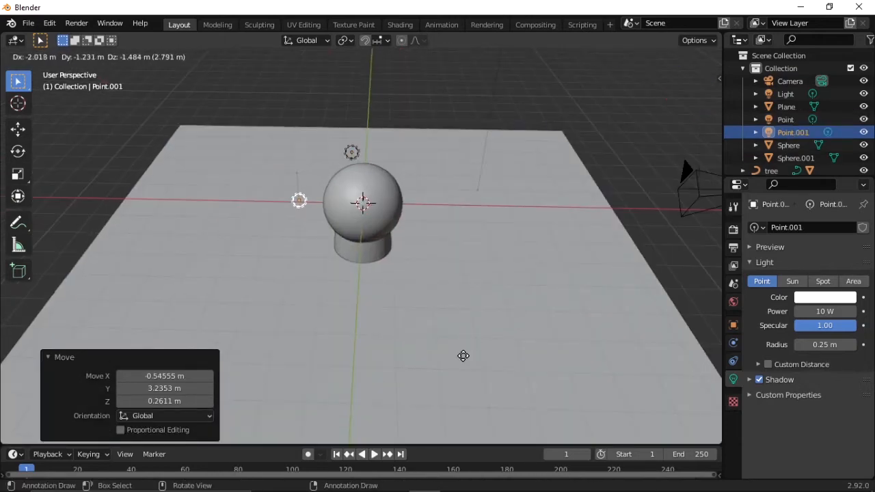
{"action": "right_click", "coordinate": [458, 361]}
{"action": "key", "text": "KP_7"}
{"action": "key", "text": "g"}
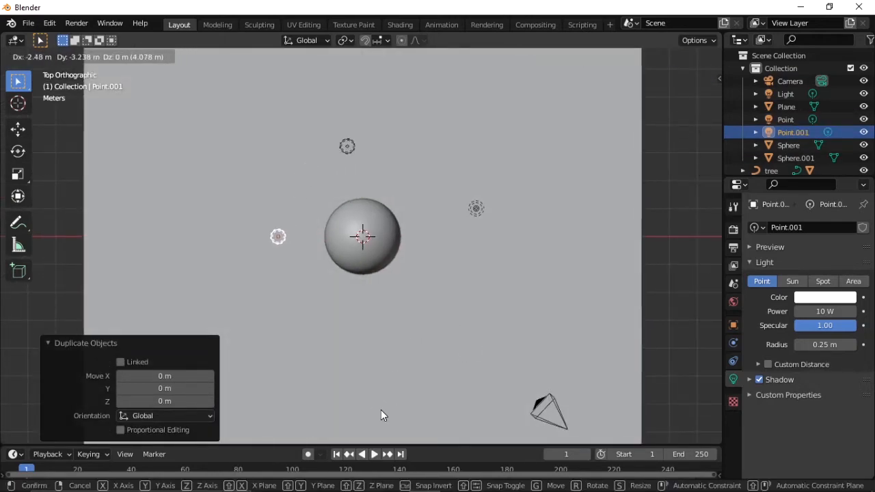
{"action": "left_click", "coordinate": [381, 410]}
{"action": "key", "text": "g"}
{"action": "left_click", "coordinate": [376, 411]}
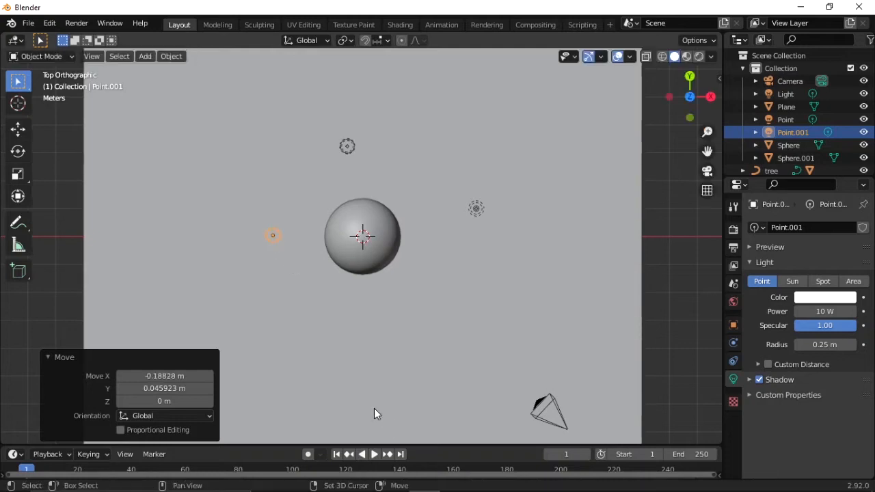
Duplicate the point light three times and place the copies around the remaining front and side areas of the sphere
{"action": "key", "text": "shift+d"}
{"action": "left_click", "coordinate": [418, 88]}
{"action": "key", "text": "shift+d"}
{"action": "left_click", "coordinate": [523, 92]}
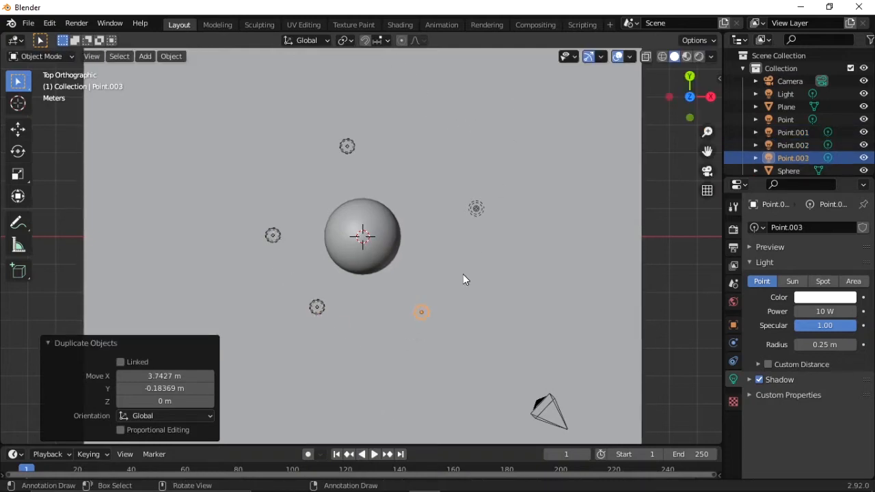
{"action": "key", "text": "shift+d"}
{"action": "left_click", "coordinate": [425, 208]}
Show the scene in rendered shading from a perspective angle and set the render engine to Cycles
{"action": "middle_click_drag", "start_coordinate": [426, 209], "coordinate": [699, 115]}
{"action": "left_click", "coordinate": [473, 243]}
{"action": "left_click", "coordinate": [699, 56]}
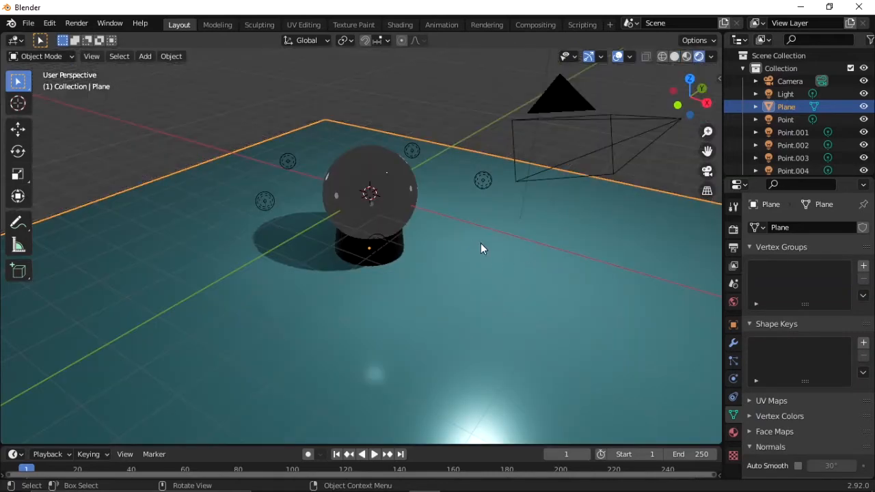
{"action": "mouse_move", "coordinate": [481, 243]}
{"action": "middle_mouse_down"}
{"action": "mouse_move", "coordinate": [524, 229]}
{"action": "mouse_move", "coordinate": [530, 253]}
{"action": "middle_mouse_up"}
{"action": "left_click", "coordinate": [733, 229]}
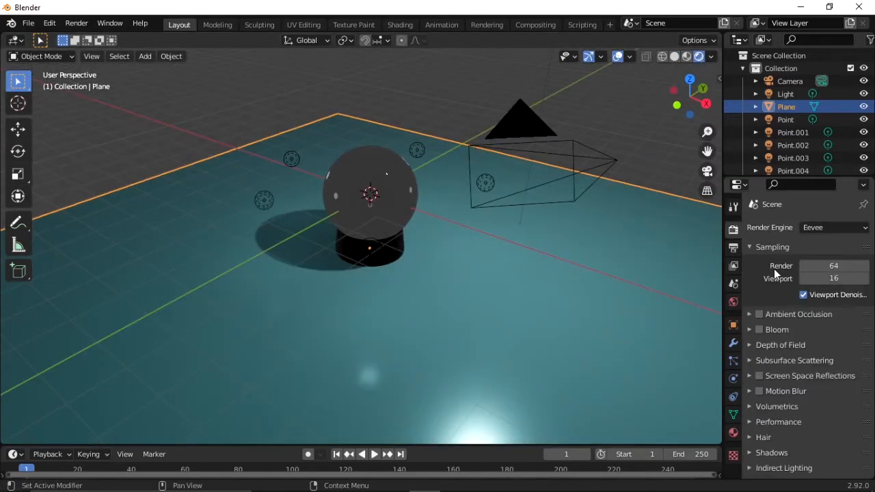
{"action": "left_click", "coordinate": [808, 270]}
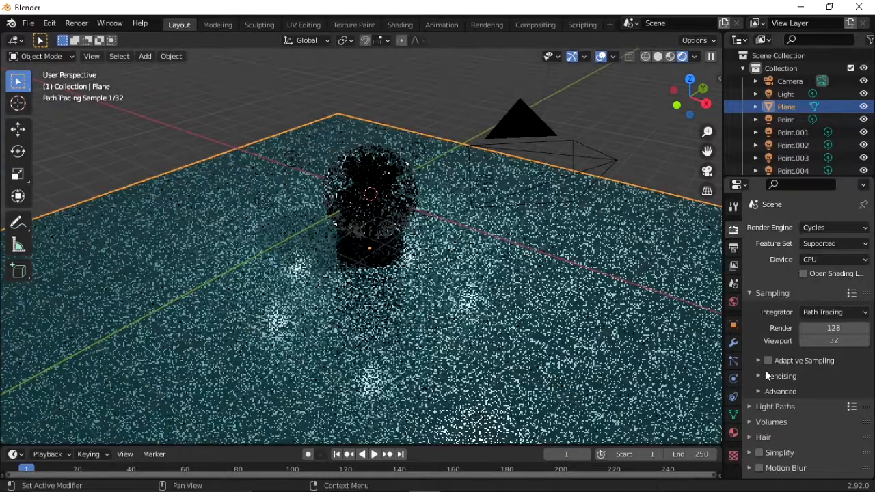
Enable denoising for the final render with the NLM denoiser
{"action": "left_click", "coordinate": [775, 377]}
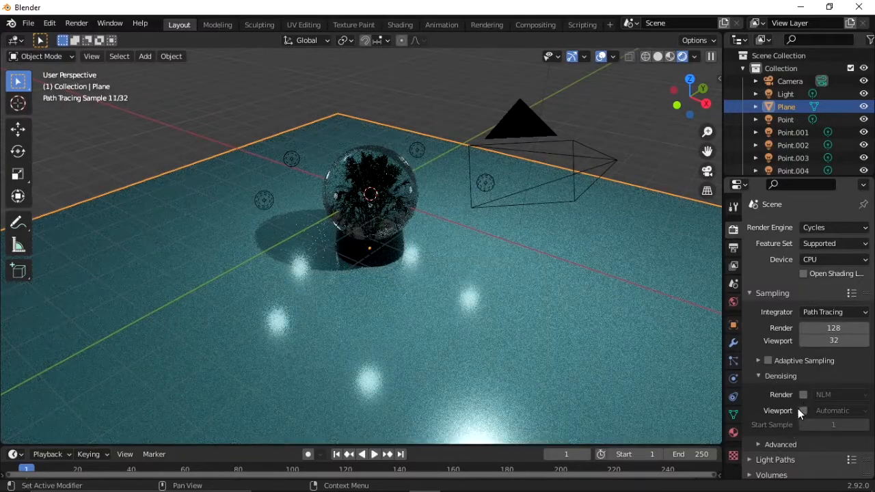
{"action": "left_click", "coordinate": [804, 395]}
{"action": "scroll", "coordinate": [798, 393], "scroll_direction": "down", "scroll_amount": 4}
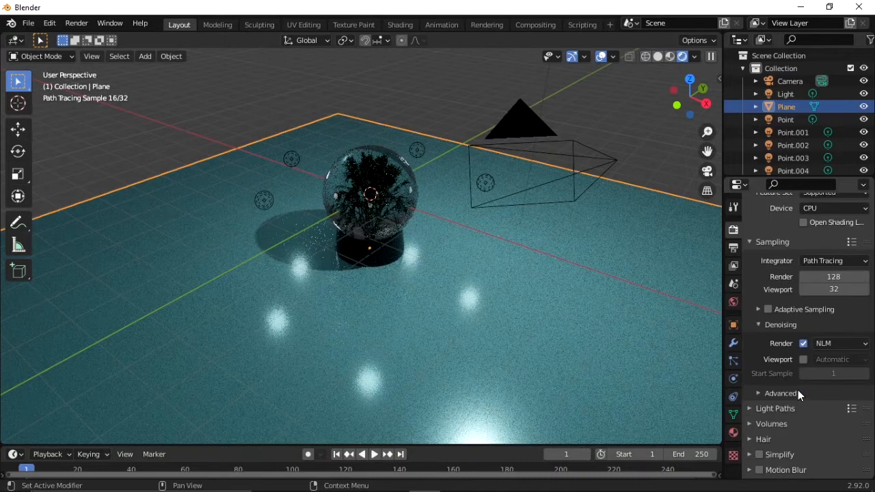
Make the film background transparent in the render settings
{"action": "scroll", "coordinate": [781, 394], "scroll_direction": "down", "scroll_amount": 2}
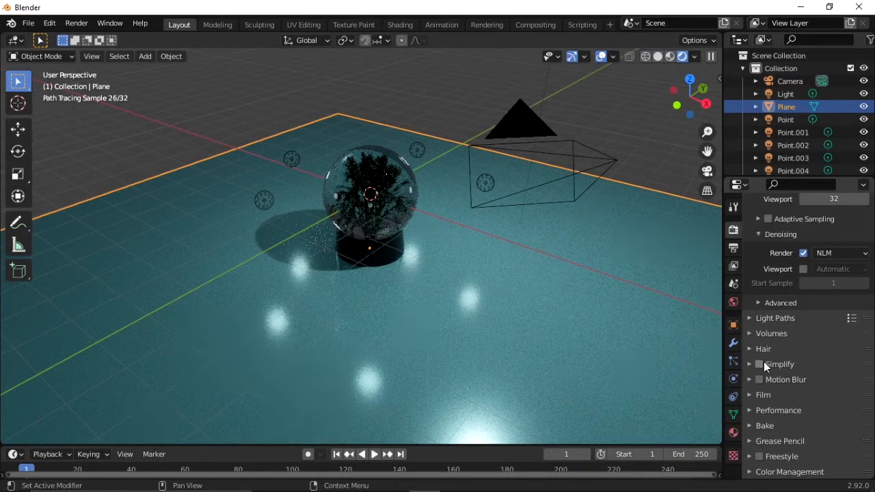
{"action": "left_click", "coordinate": [764, 395]}
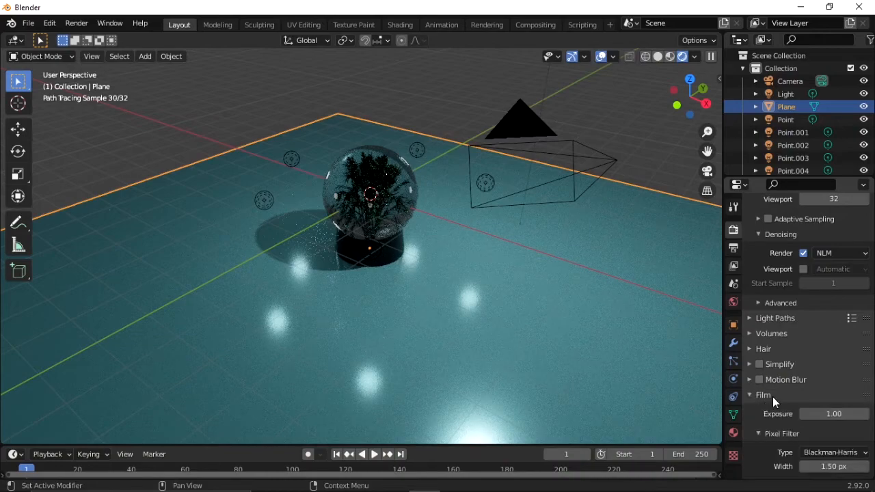
{"action": "left_click", "coordinate": [772, 397]}
{"action": "left_click", "coordinate": [772, 396]}
{"action": "scroll", "coordinate": [770, 424], "scroll_direction": "down", "scroll_amount": 2}
{"action": "left_click", "coordinate": [769, 435]}
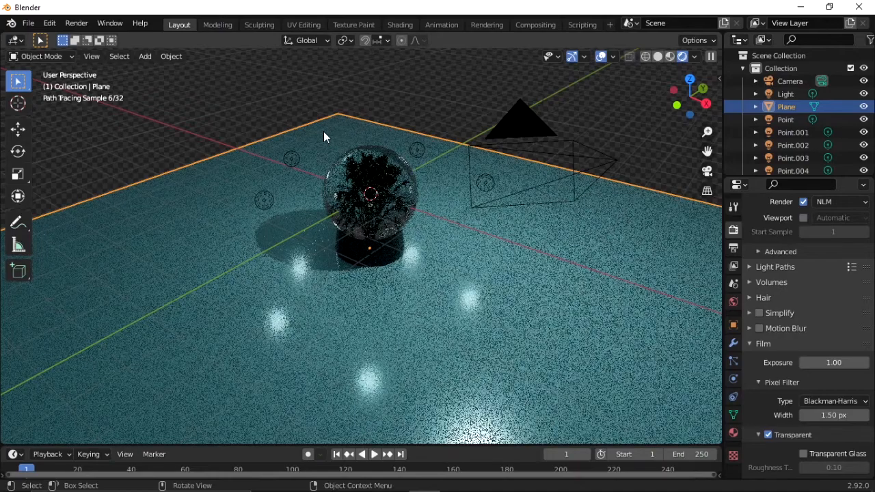
Check the globe through the camera and switch the viewport to solid shading
{"action": "key", "text": "KP_0"}
{"action": "mouse_move", "coordinate": [333, 179]}
{"action": "middle_mouse_down"}
{"action": "mouse_move", "coordinate": [382, 215]}
{"action": "mouse_move", "coordinate": [432, 224]}
{"action": "middle_mouse_up"}
{"action": "key", "text": "KP_0"}
{"action": "left_click", "coordinate": [650, 56]}
{"action": "left_click", "coordinate": [676, 57]}
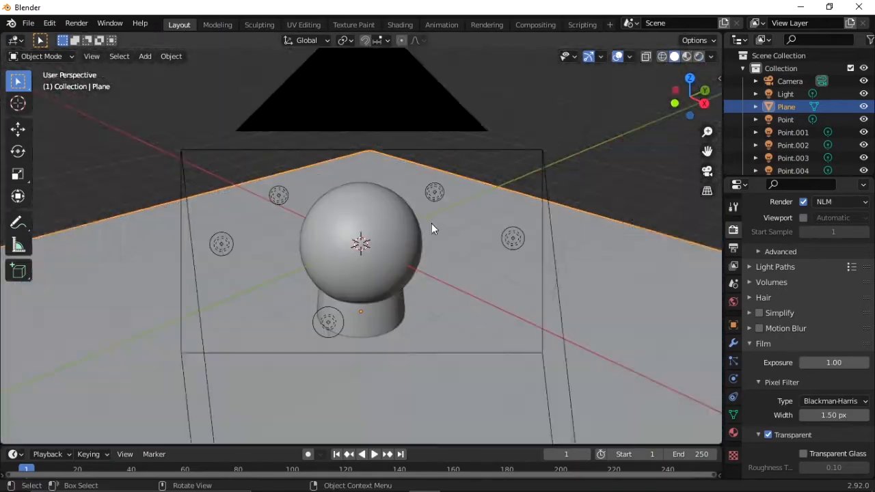
Look through the camera, lock it to the view and reframe the globe from a higher angle
{"action": "key", "text": "KP_0"}
{"action": "key", "text": "n"}
{"action": "left_click", "coordinate": [715, 134]}
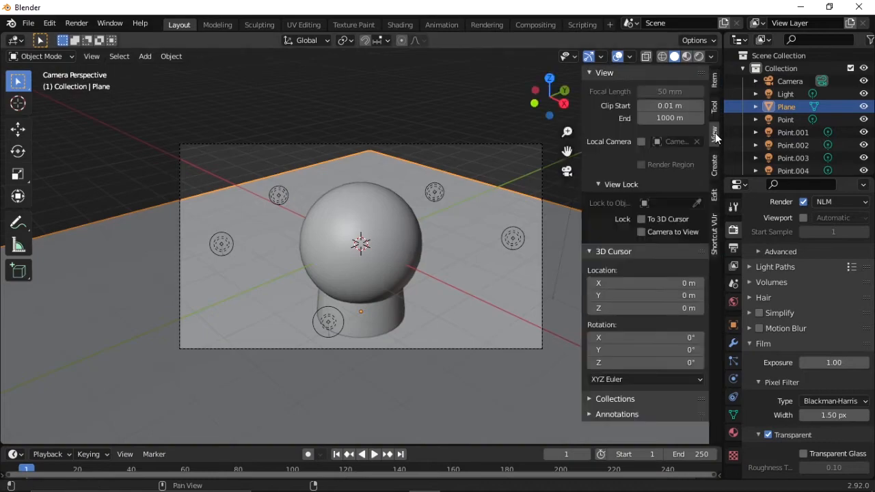
{"action": "left_click", "coordinate": [648, 234]}
{"action": "middle_click_drag", "start_coordinate": [410, 259], "coordinate": [390, 273]}
{"action": "middle_click_drag", "start_coordinate": [379, 280], "coordinate": [410, 273]}
Preview the camera view in rendered shading and render the current frame as a still image
{"action": "left_click", "coordinate": [699, 56]}
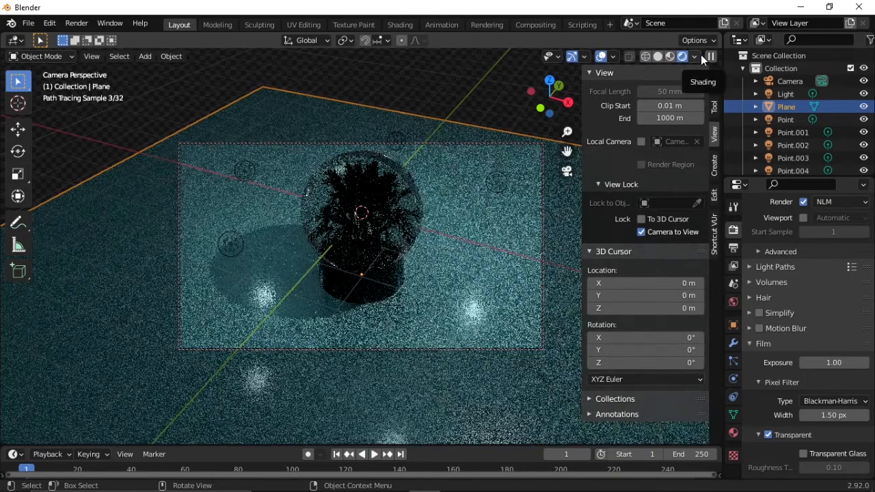
{"action": "left_click", "coordinate": [76, 23]}
{"action": "left_click", "coordinate": [109, 38]}
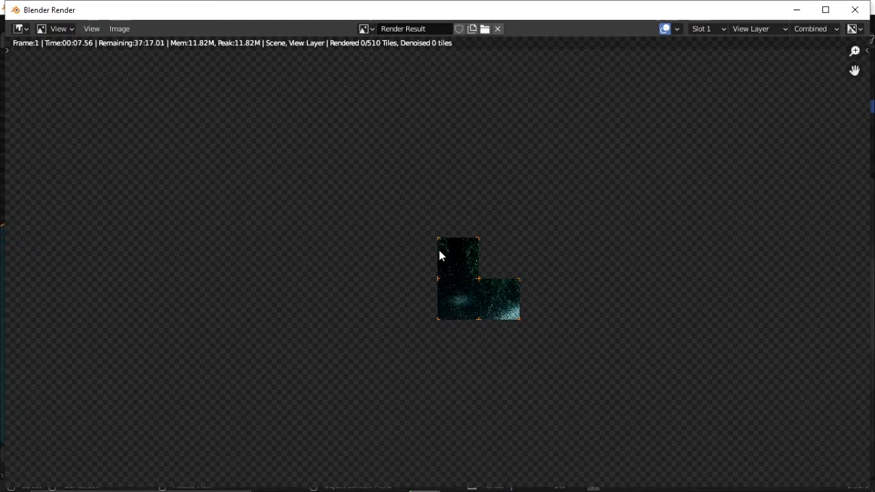
{"action": "scroll", "coordinate": [439, 250], "scroll_direction": "down", "scroll_amount": 2}
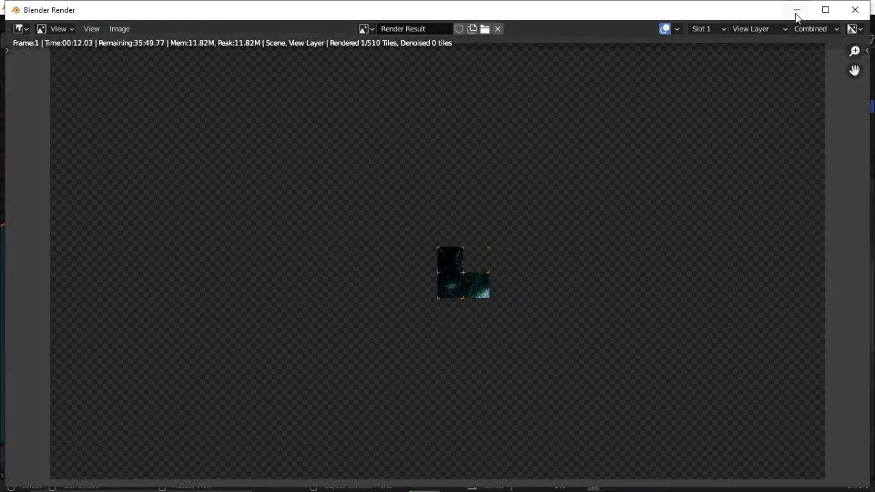